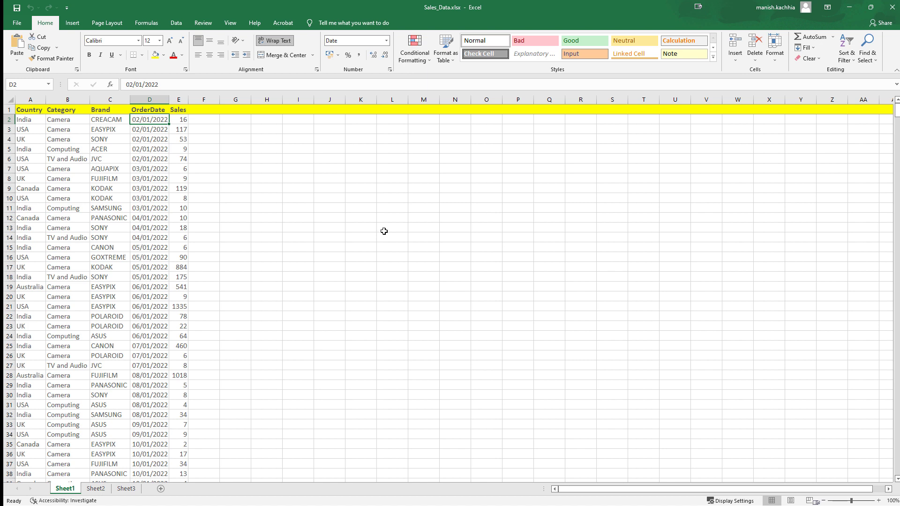
Step: Switch to the Qlik Sense app and review the Sales load script and the brand class rules on the sheet
key("alt+Tab")
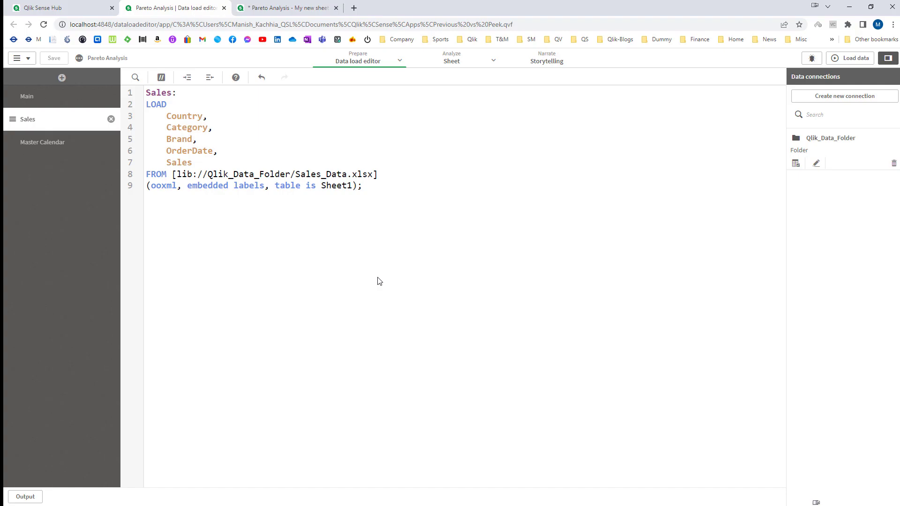
left_click_drag(373, 188, 136, 77)
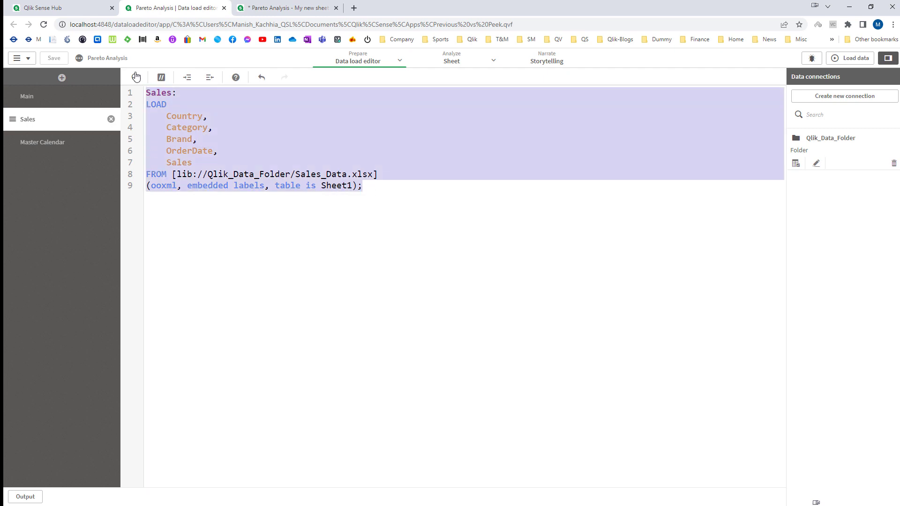
left_click(260, 308)
key("ctrl+Tab")
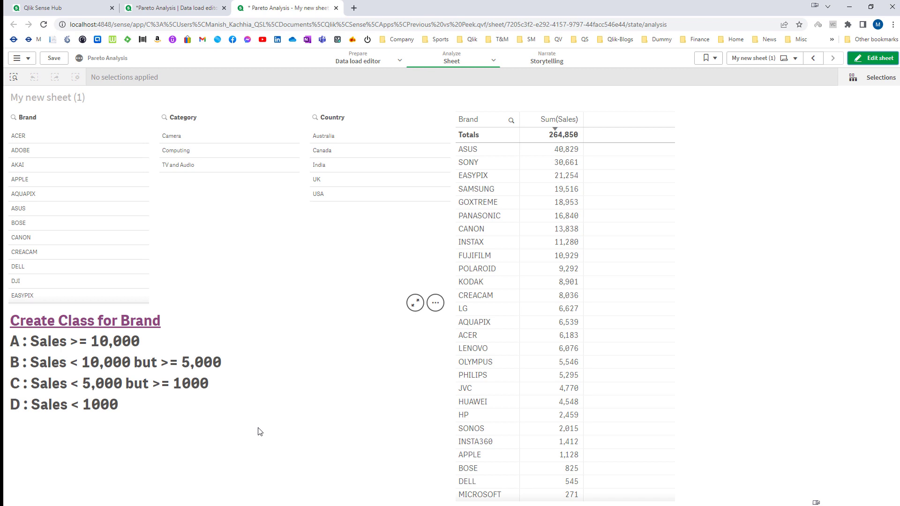
Step: In the data load editor, write a Load of Brand and SUM(Sales) as TotalSales below the Sales table script
left_click(186, 8)
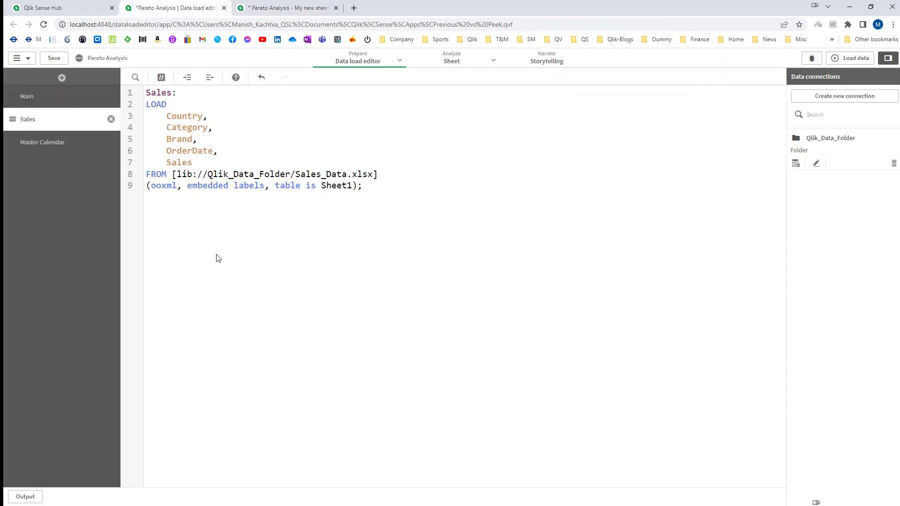
left_click(218, 258)
key("Return")
key("Return")
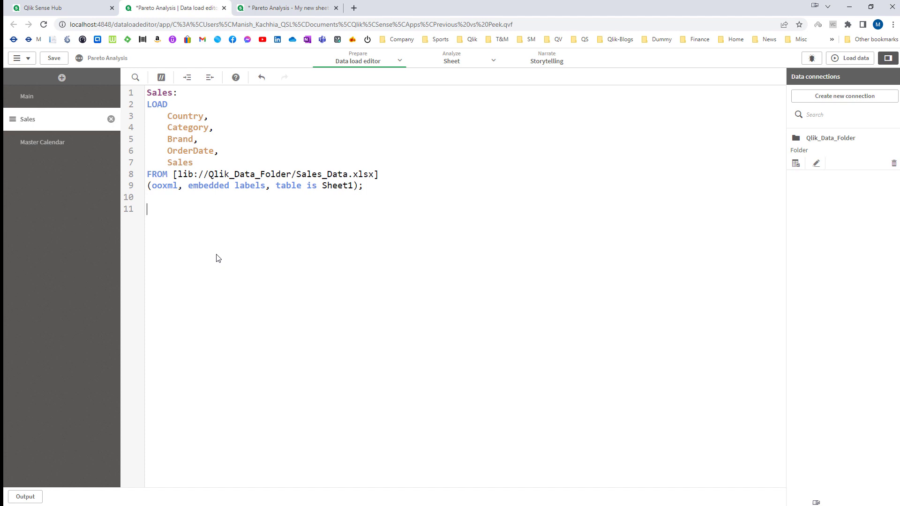
type("Load     ")
type("Brand")
key("Return")
type(",SUM(Sa")
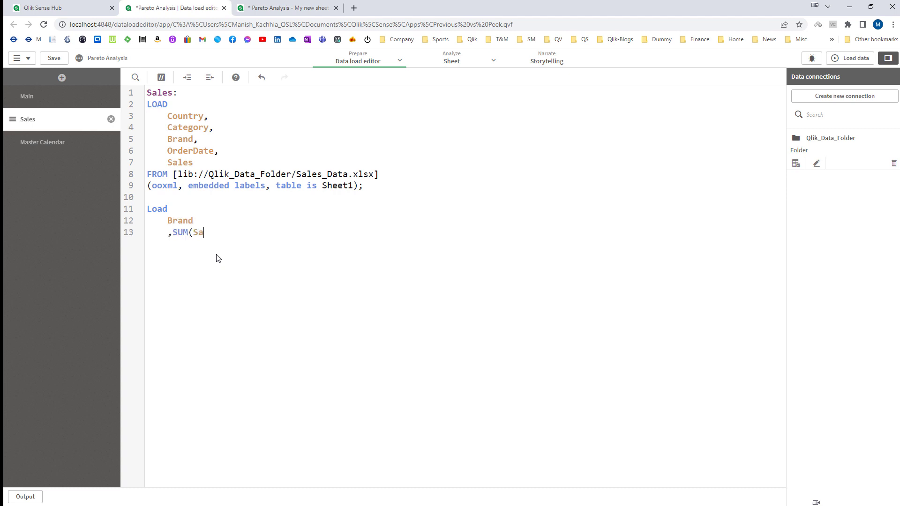
type("les) as TotalSales")
key("Return")
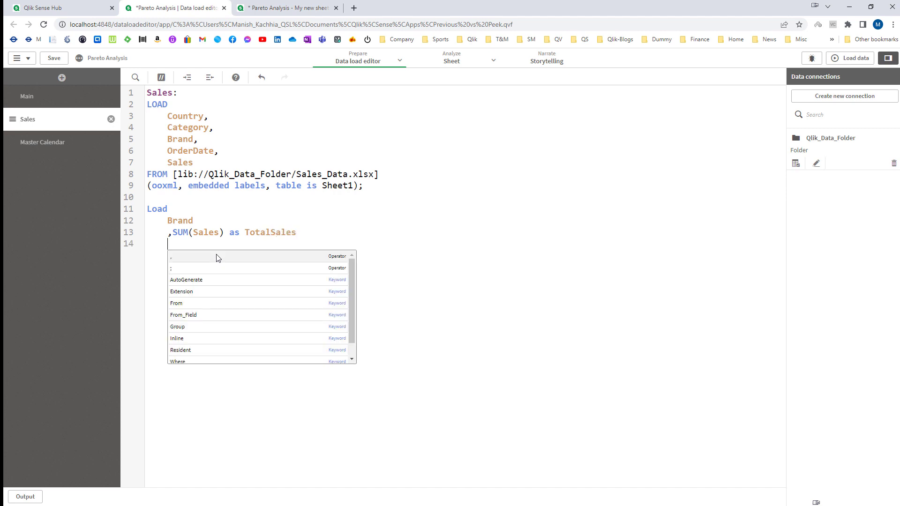
Step: Complete the new load statement with Resident Sales and Group By Brand;
type("Resident")
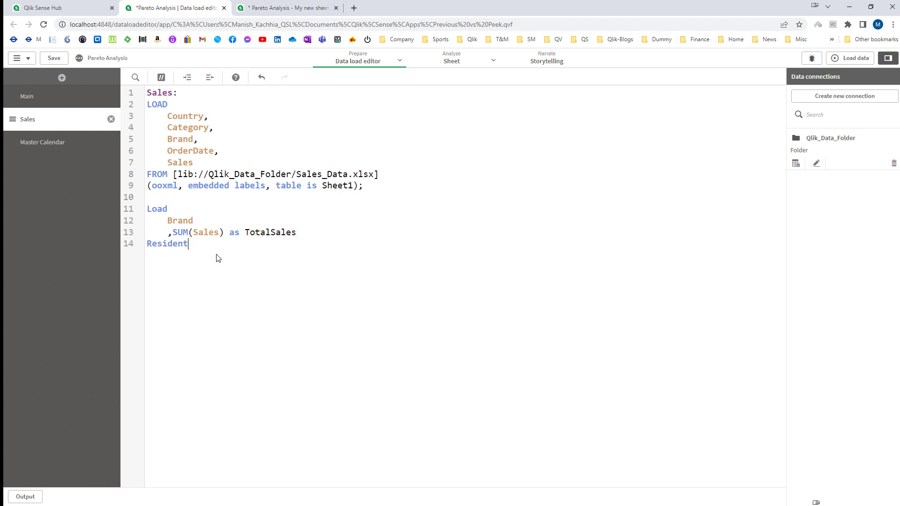
type(" Sales;")
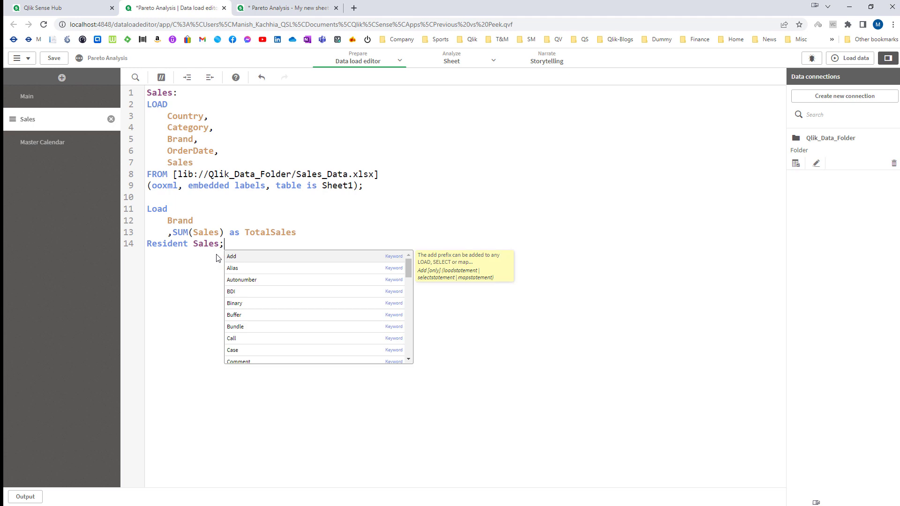
key("Return")
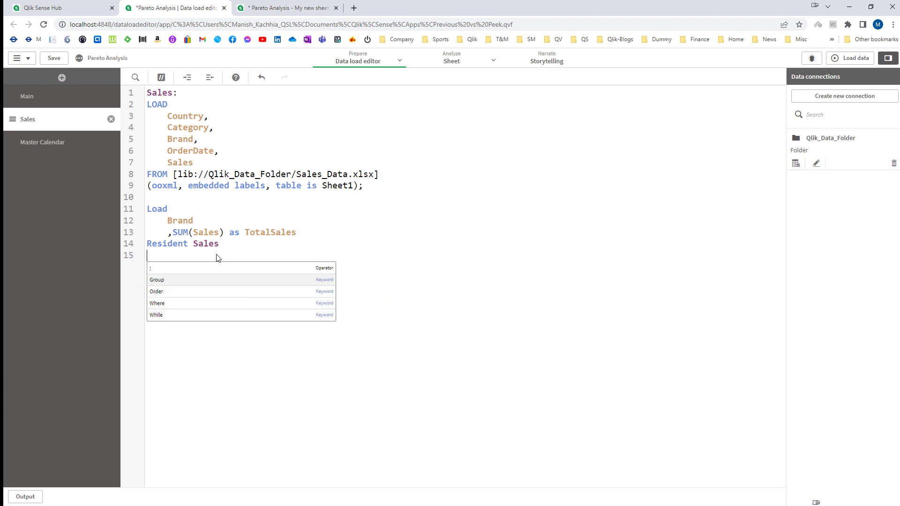
type("Group B")
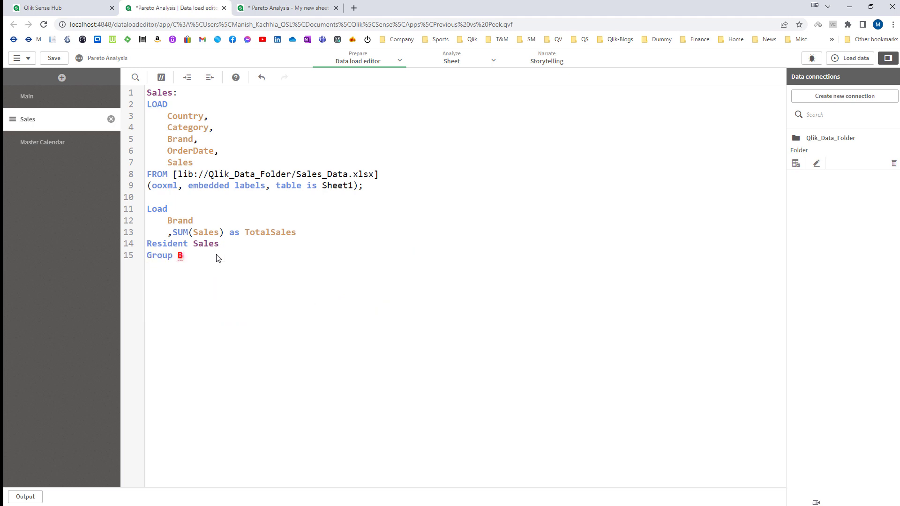
type("y Brand;")
key("Escape")
Step: Label the aggregated load as Class: and run the data load
key("Up")
key("Up")
key("Up")
key("Up")
key("Up")
key("Return")
type("Cla")
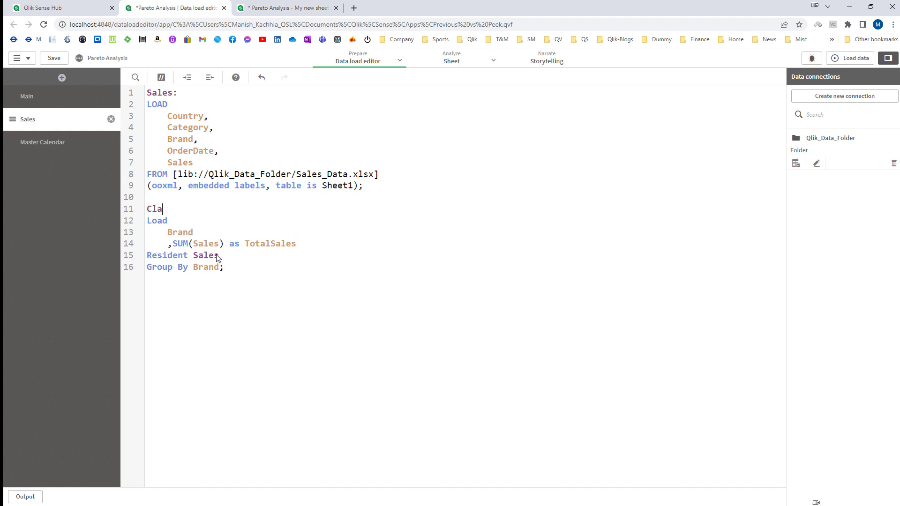
type("ss:")
left_click(850, 57)
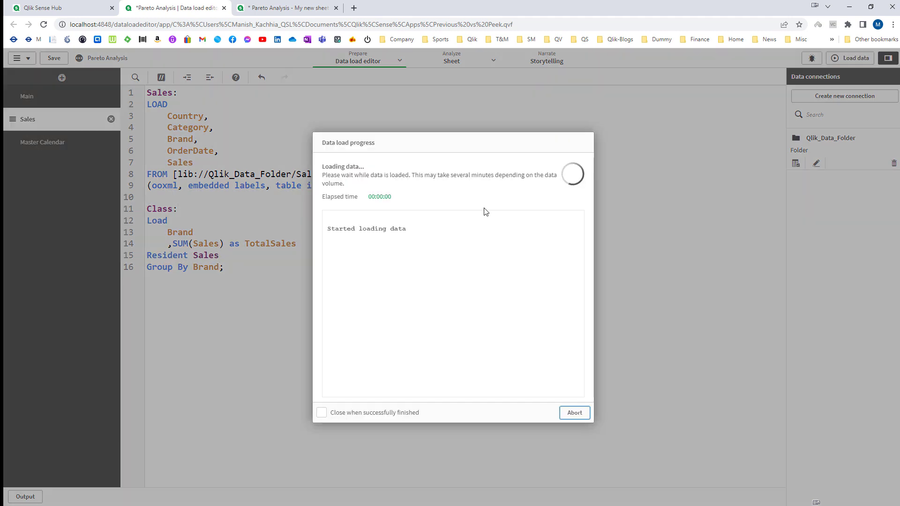
Step: Open My new sheet (1) for editing and place a full-height table in the empty area beside the brand sales table
left_click(281, 8)
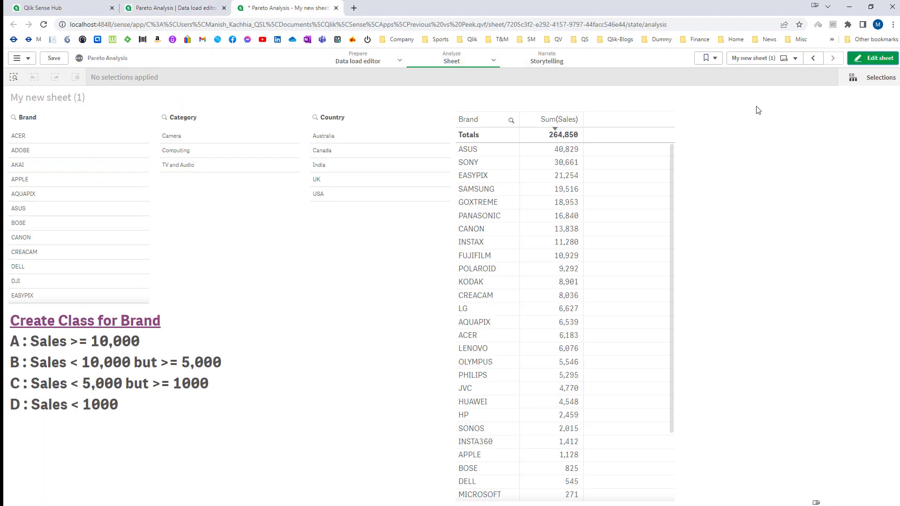
left_click(864, 56)
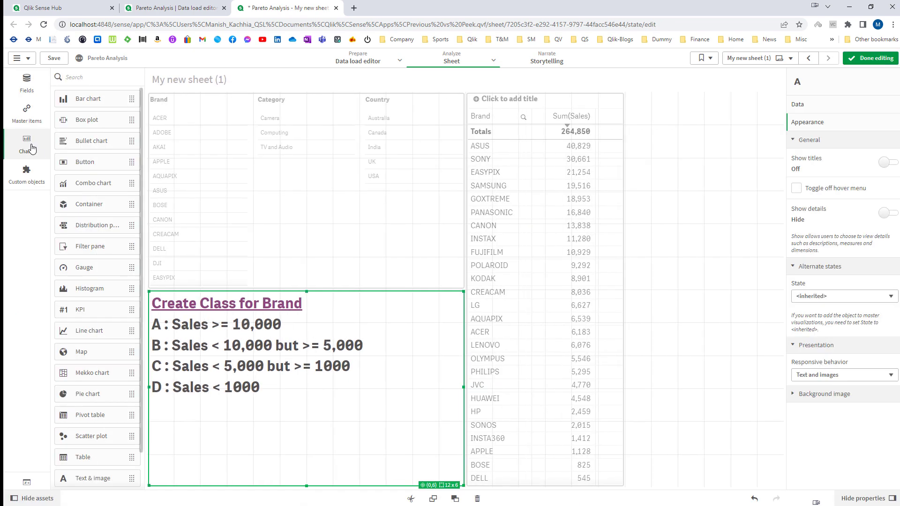
left_click(27, 141)
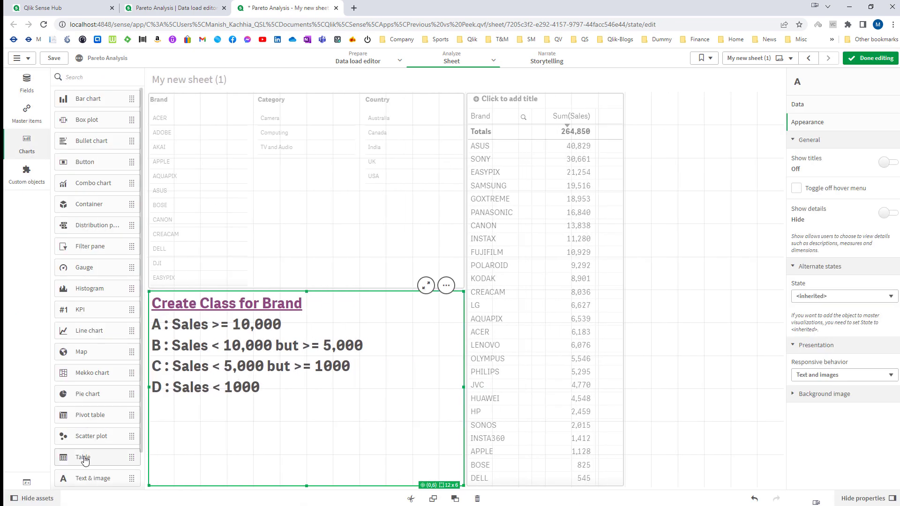
left_click_drag(83, 457, 666, 221)
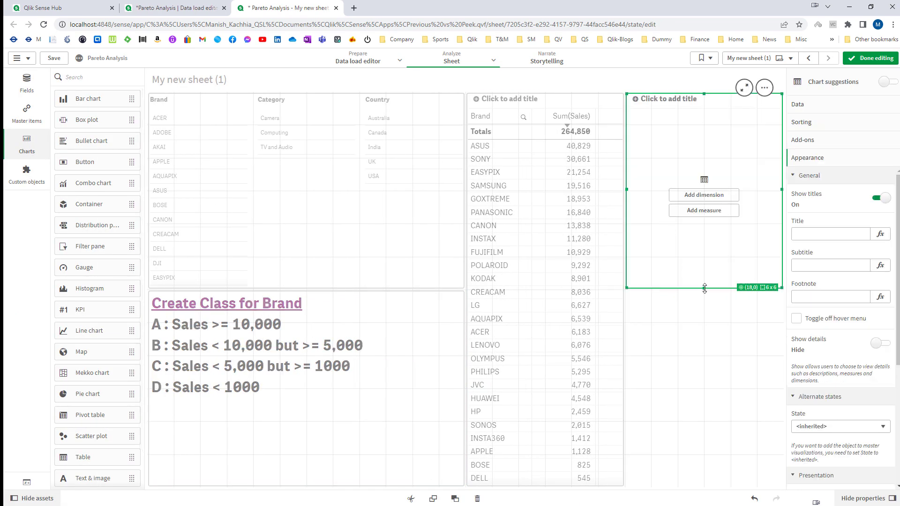
Step: Filter the fields by the Class table and add Brand and TotalSales as columns of the new table
left_click(27, 80)
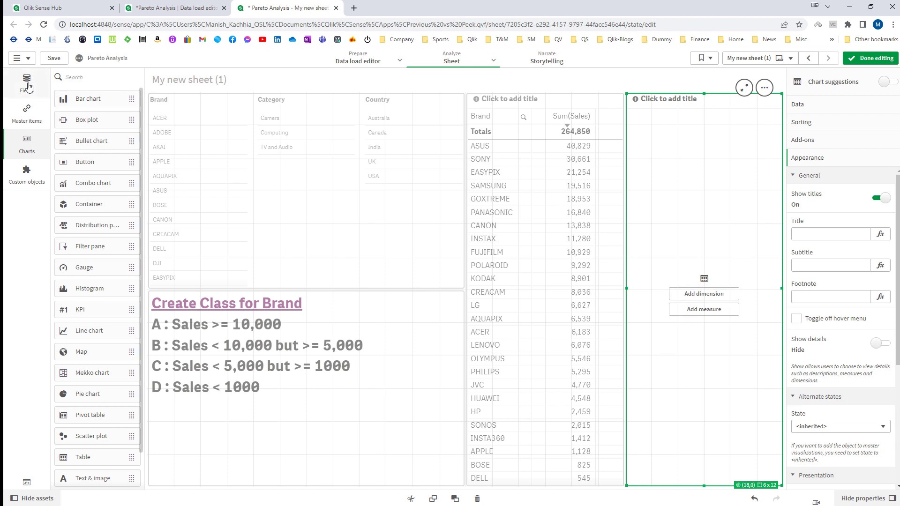
left_click(73, 109)
left_click(70, 126)
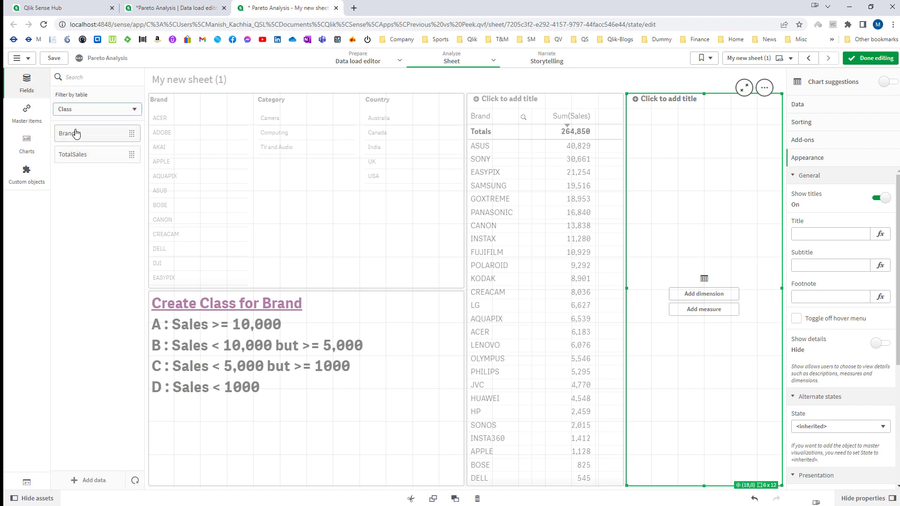
left_click_drag(67, 133, 703, 281)
left_click(655, 271)
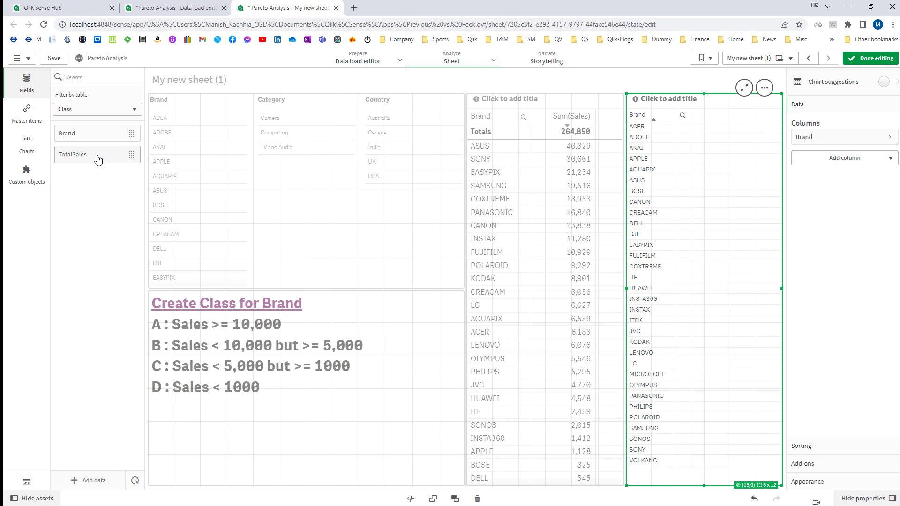
left_click_drag(97, 156, 703, 281)
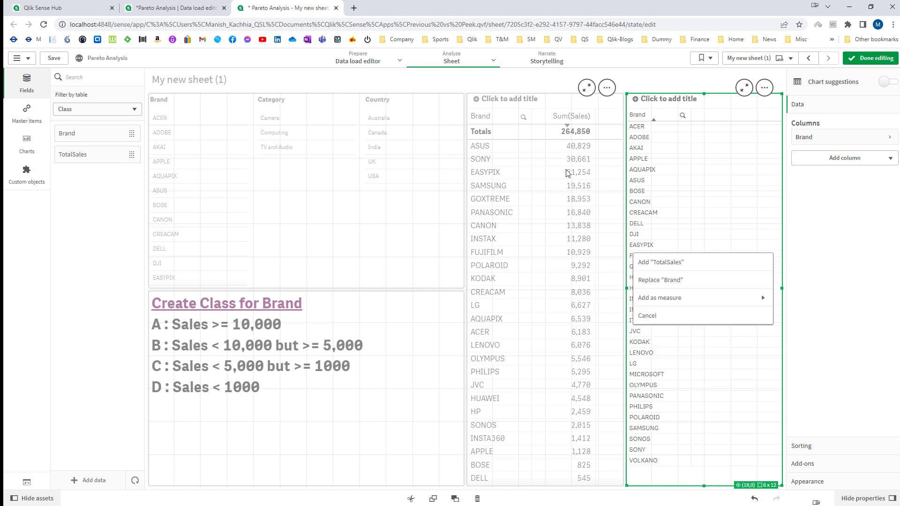
left_click(663, 271)
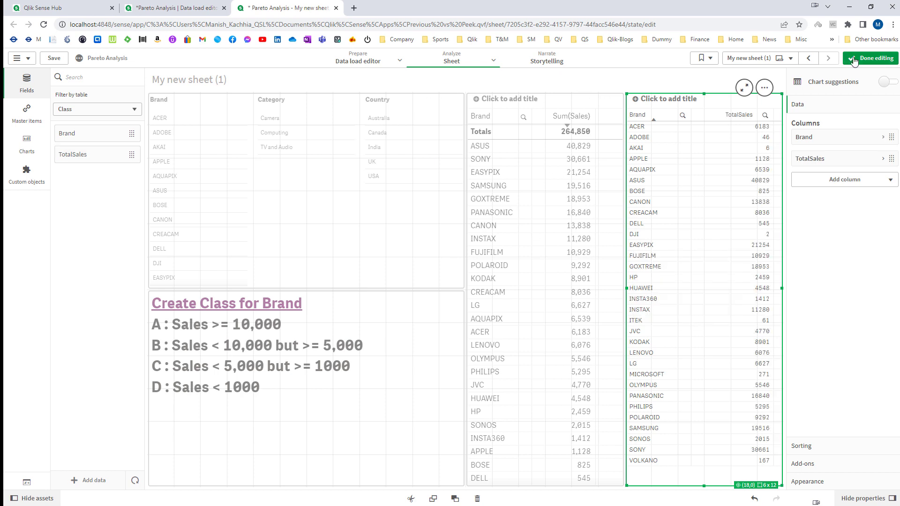
Step: Title the existing Brand and Sum(Sales) table "Sales by Brand"
left_click(510, 102)
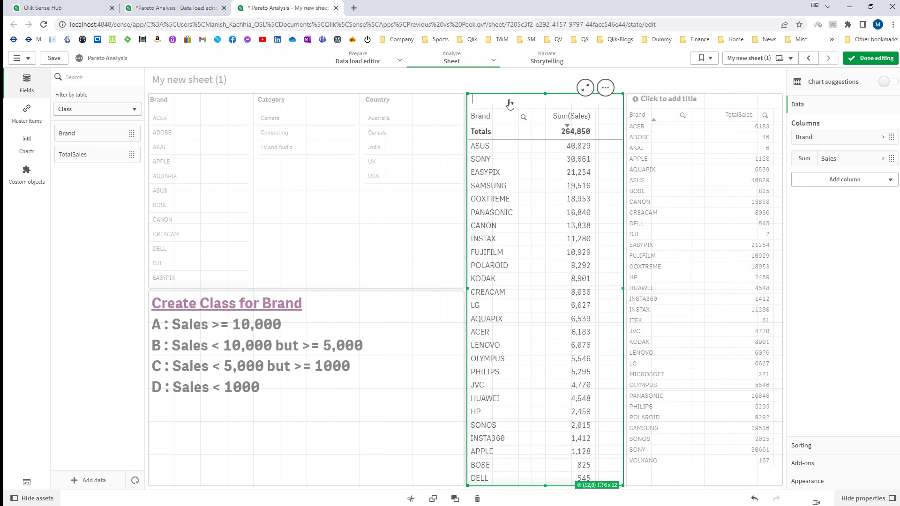
type("Sales by Brand")
Step: Sort the new table first by TotalSales in descending numeric order and finish editing the sheet
left_click(710, 180)
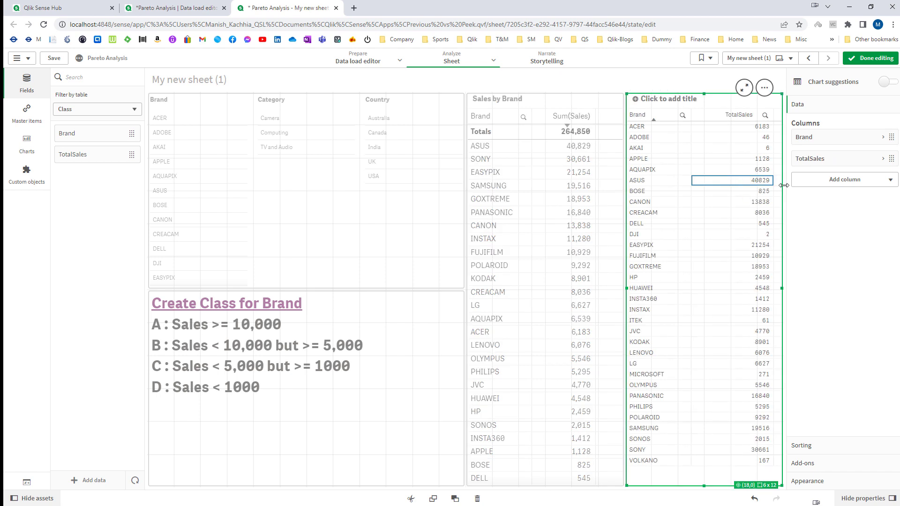
left_click(807, 444)
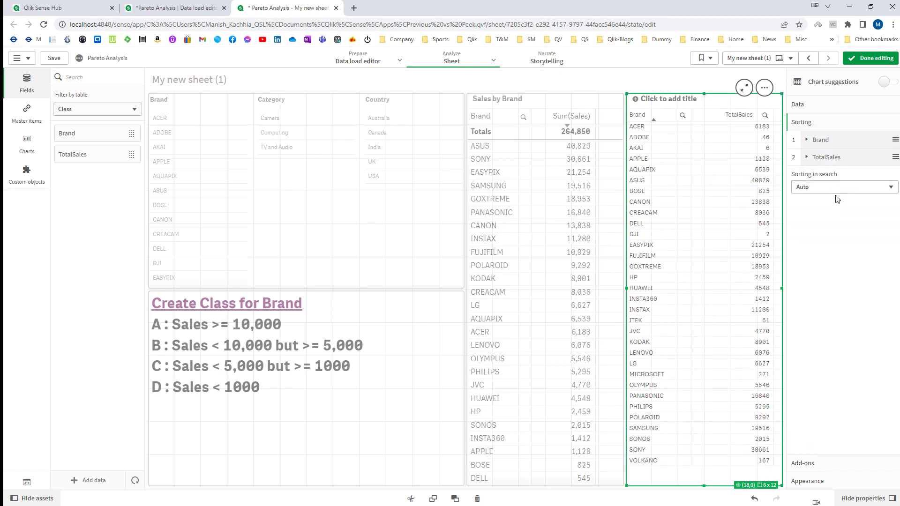
left_click(830, 141)
left_click(831, 141)
left_click(829, 157)
left_click_drag(829, 157, 825, 139)
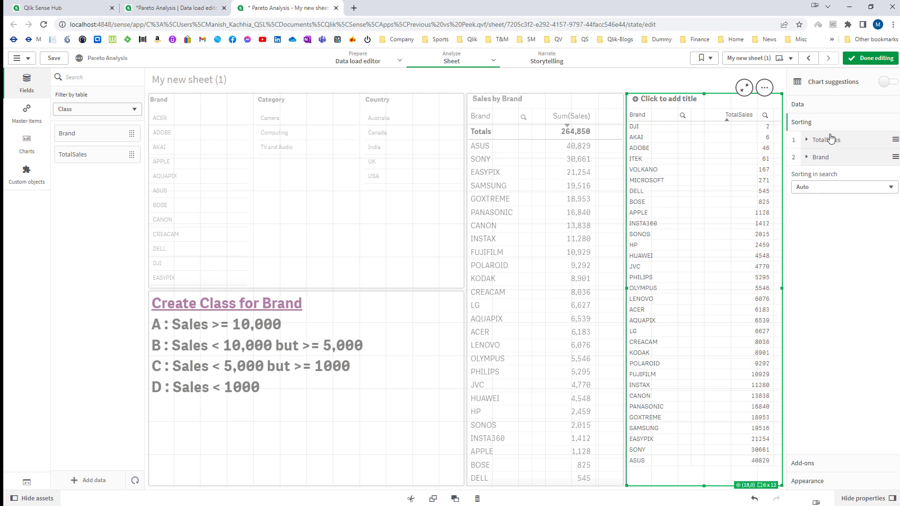
left_click(825, 140)
left_click(841, 231)
left_click(818, 255)
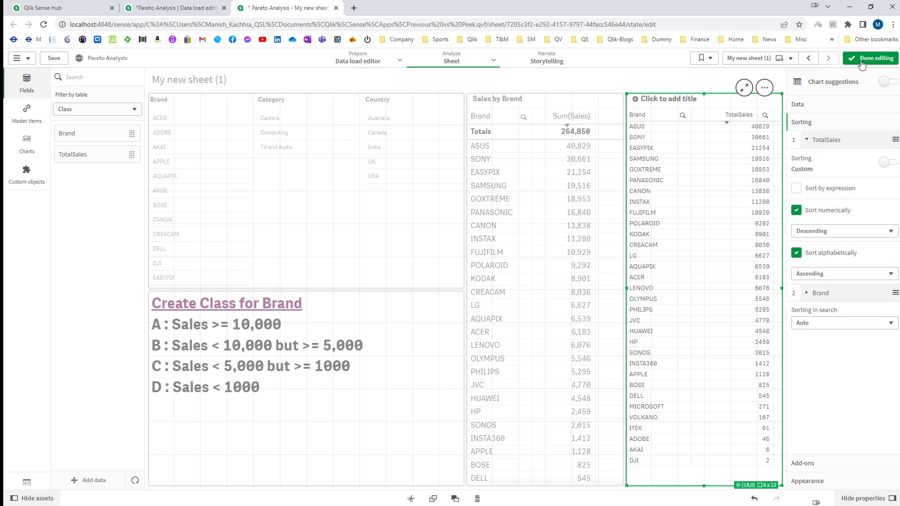
left_click(869, 59)
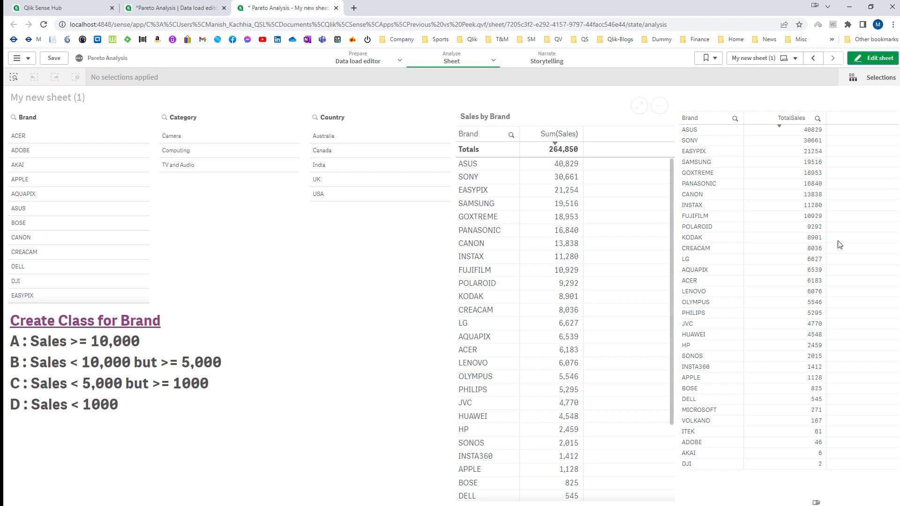
Step: In the load script, start a Left Join (Class) Load with the Brand field below the Class load
left_click(174, 8)
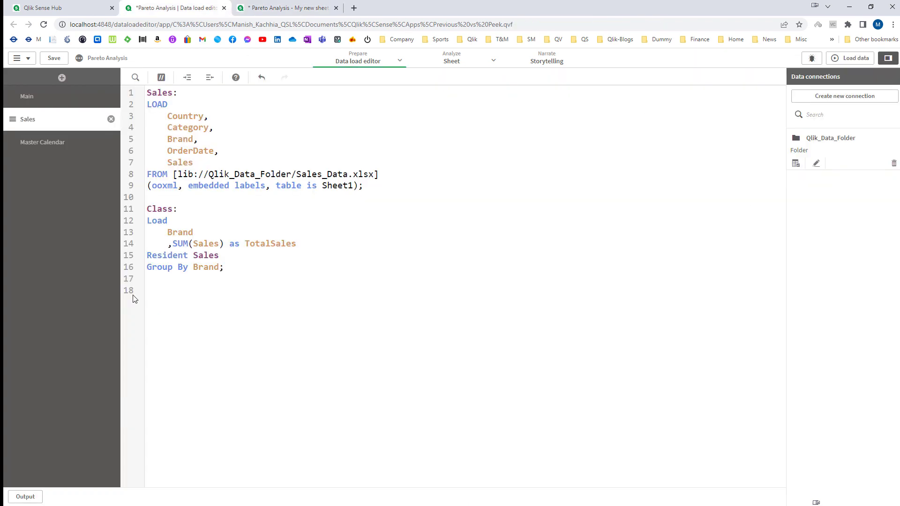
type("Left ")
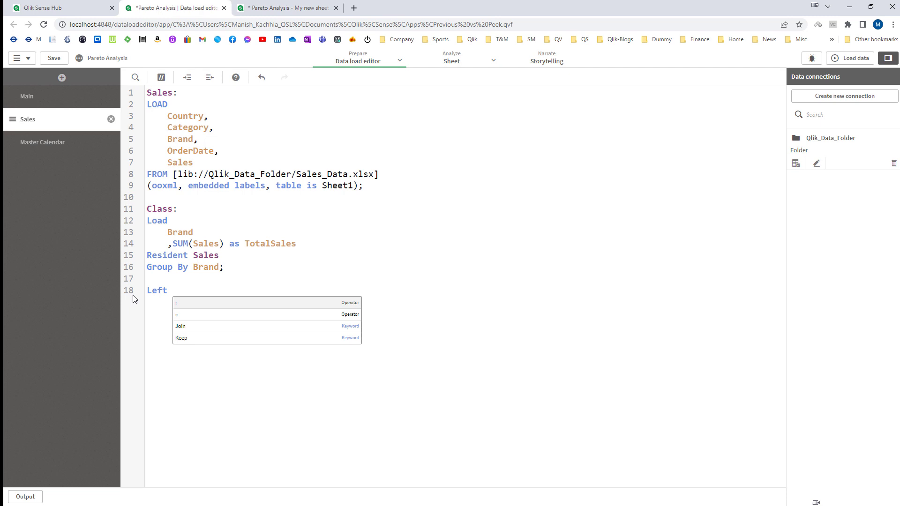
type("Join (Class)")
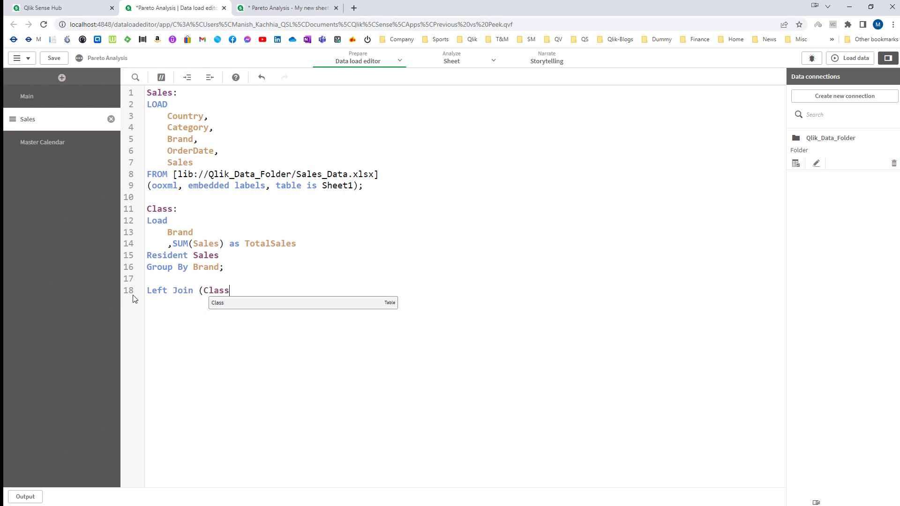
key("Return")
type("Load")
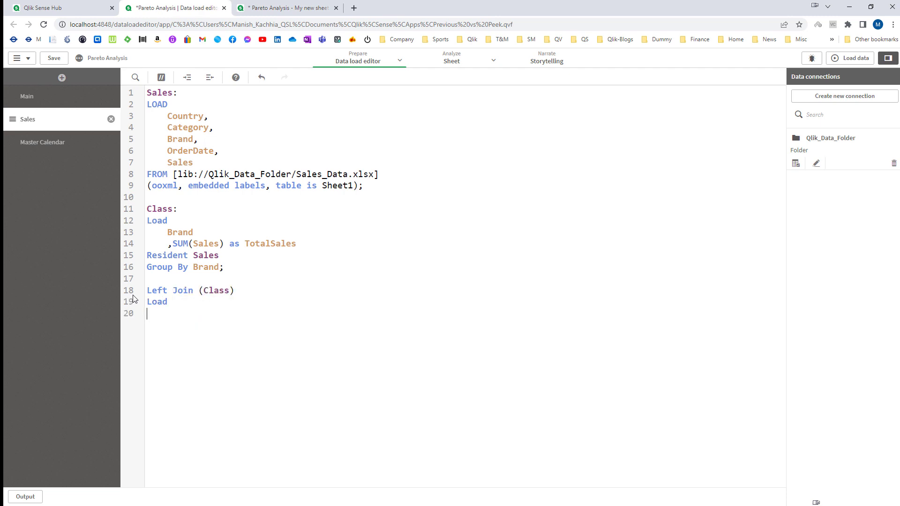
key("Tab")
type("Brand")
key("Return")
Step: Add the condition ,IF(TotalSales >= 10000, 'A' below Brand in the joined load
type(",IF(TotalSales")
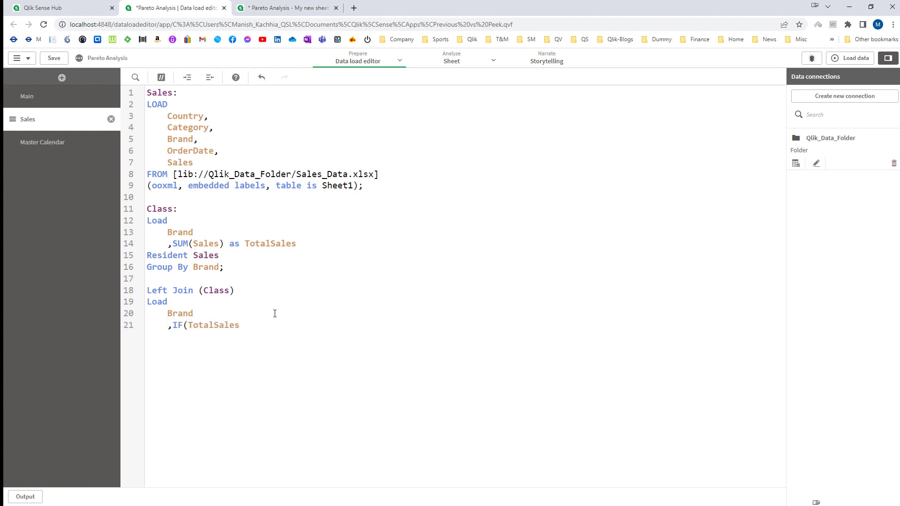
type(" >= 10000, 'A'")
key("Return")
Step: Duplicate the 'A' condition on the following line and change the copy to TotalSales >= 5000, 'B'
key("Up")
key("shift+End")
key("Home")
key("shift+End")
key("ctrl+c")
key("Down")
key("ctrl+v")
key("Left")
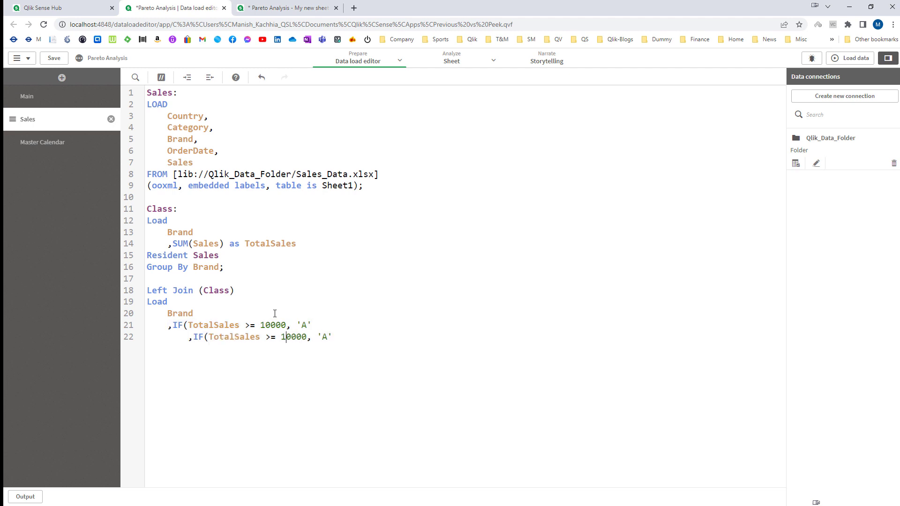
key("shift+Right")
key("shift+Right")
type("5")
key("Right")
key("shift+Right")
type("B")
Step: Duplicate the 'B' condition on the following line and change the copy to ,IF(TotalSales >= 1000, 'C','D'))) as Class
key("shift+End")
key("ctrl+c")
key("End")
key("Return")
key("ctrl+v")
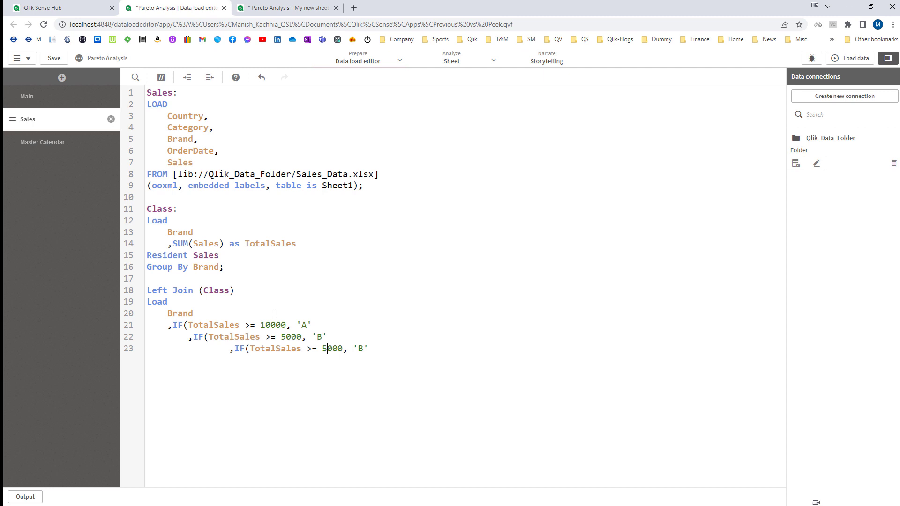
key("shift+Right")
type("1")
key("Delete")
type("C'")
type(",")
type("'D")
type("lass")
Step: Complete the joined load with Resident Class; and load the data
type("Resident ")
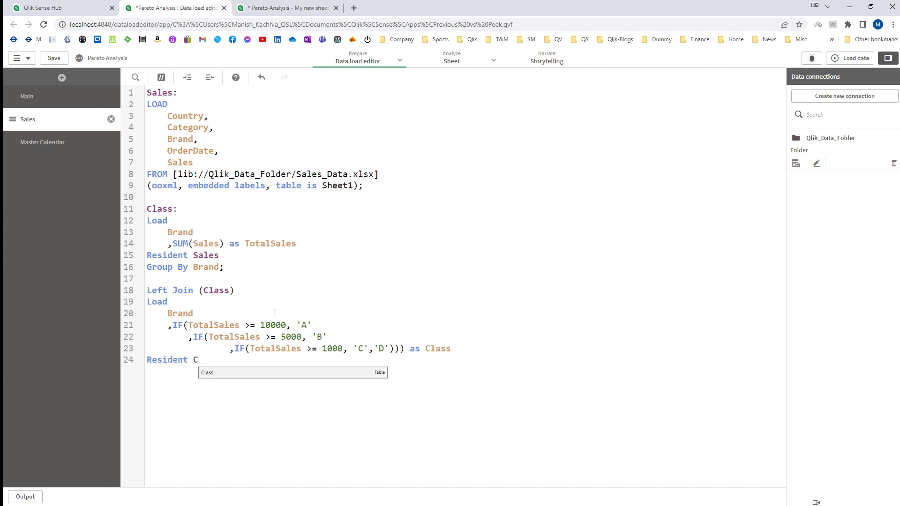
type("Class;")
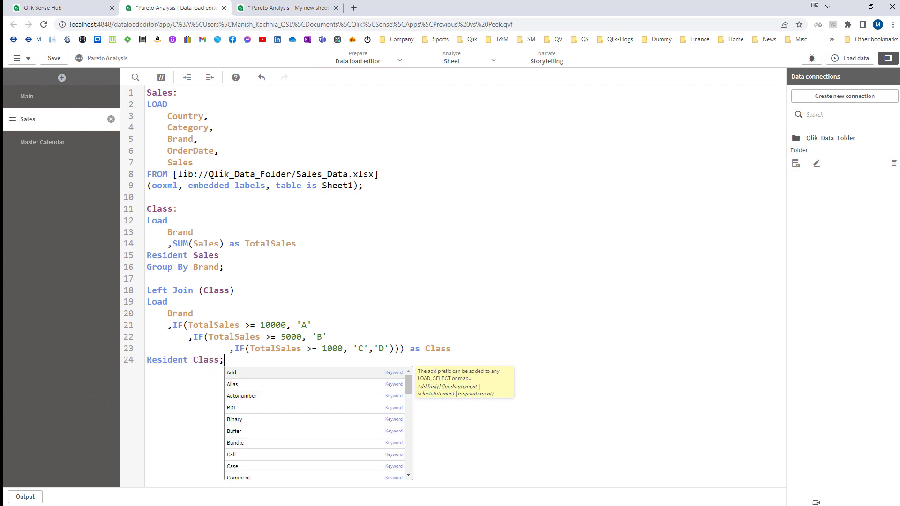
left_click(851, 58)
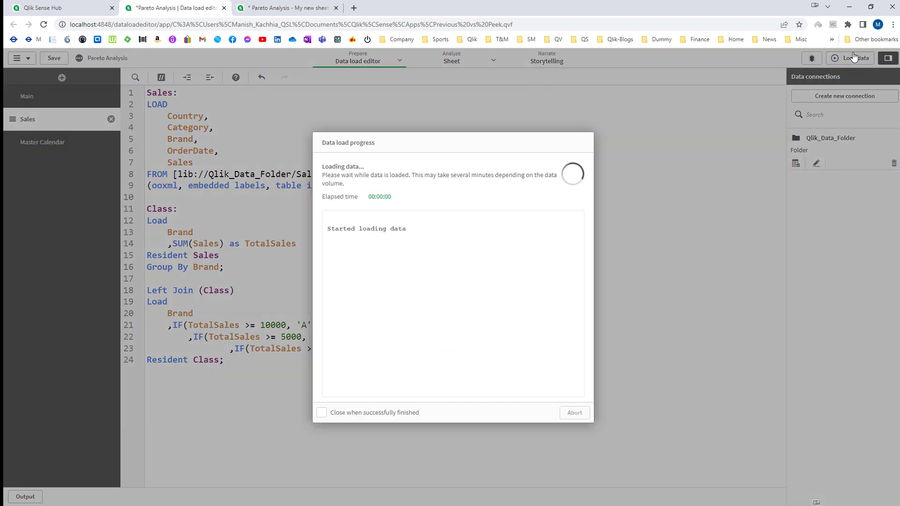
Step: On the sheet, add the Class field as a column to the Brand and TotalSales table and finish editing
left_click(282, 8)
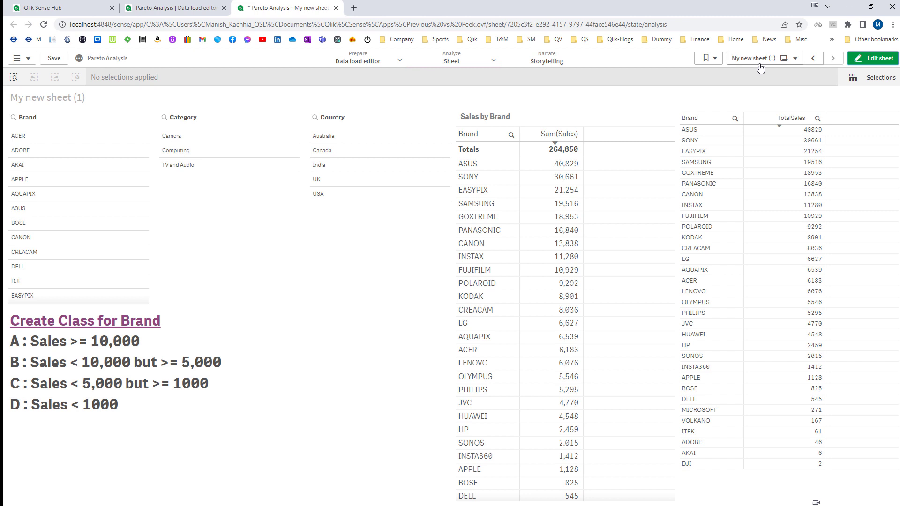
left_click(868, 66)
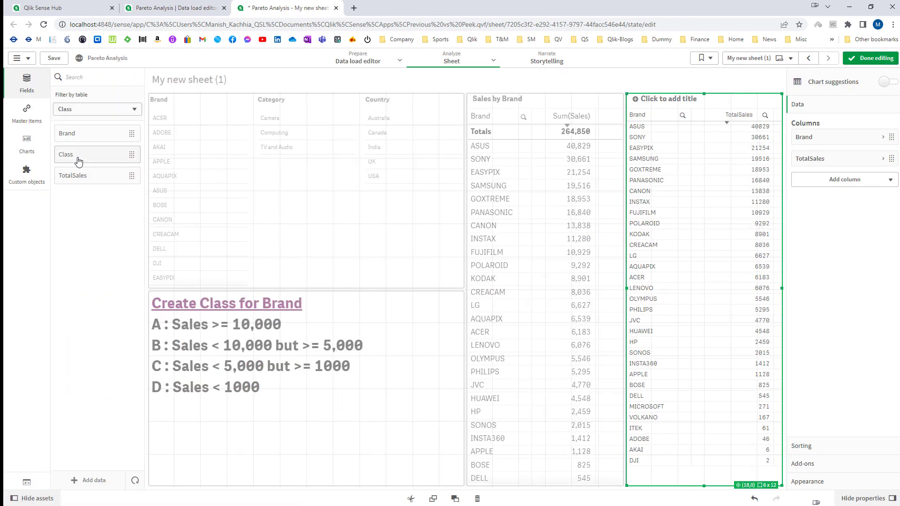
left_click_drag(77, 157, 703, 281)
left_click(684, 262)
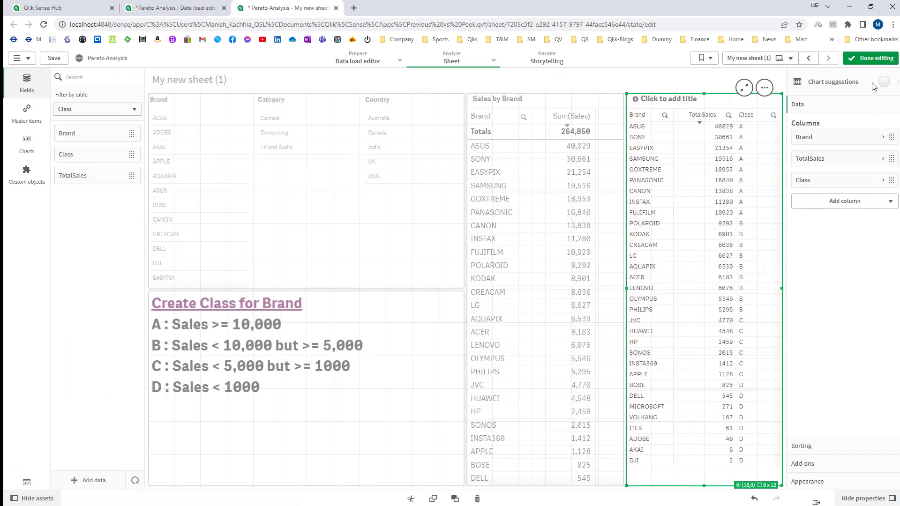
left_click(869, 61)
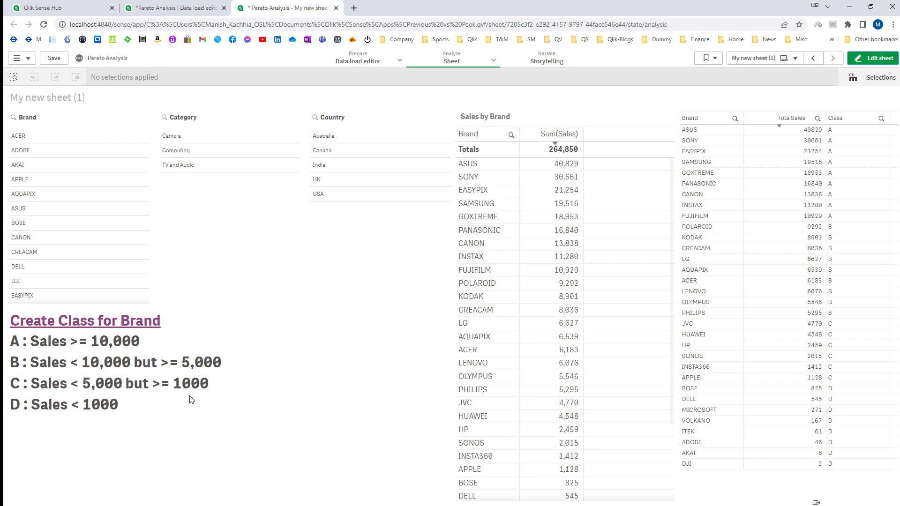
Step: Filter the sheet to Australia to check the brand classes, and clear the selection
left_click(328, 136)
left_click(435, 98)
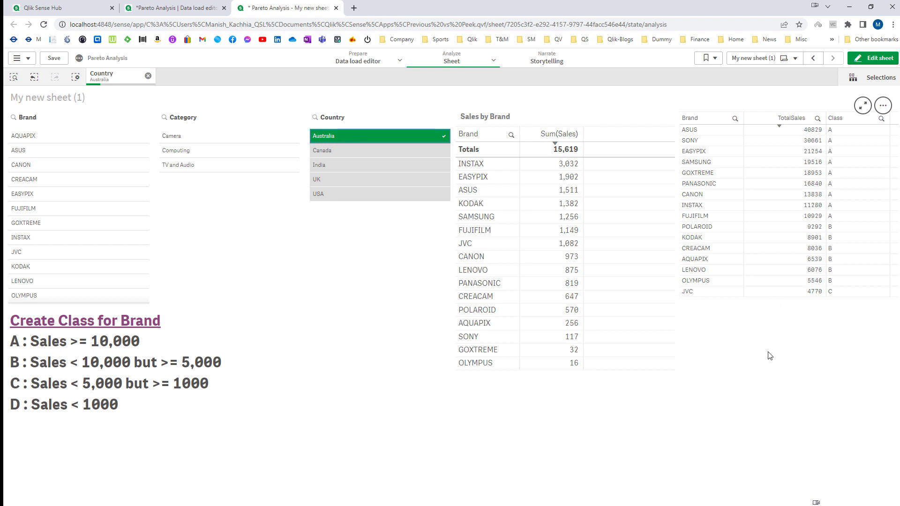
left_click(76, 77)
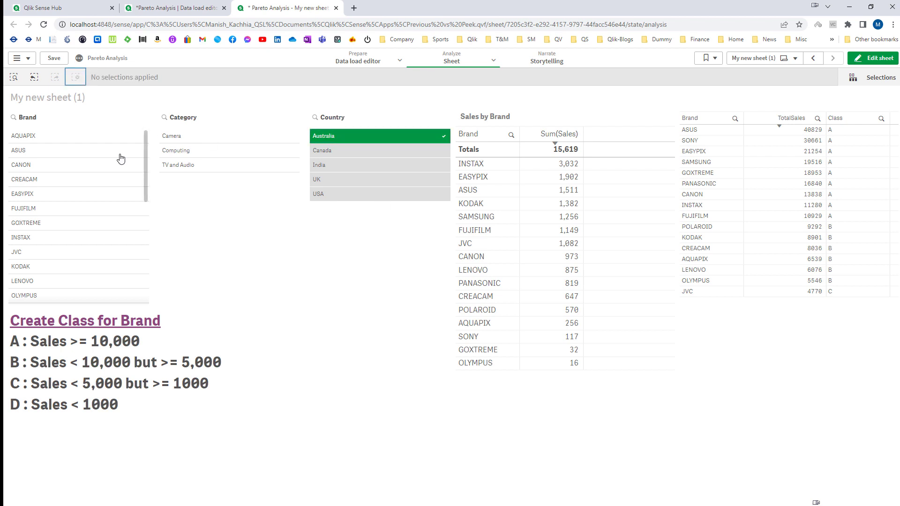
Step: Filter the sheet to the Computing category to check the brand classes, and clear all selections
left_click(164, 151)
left_click(283, 99)
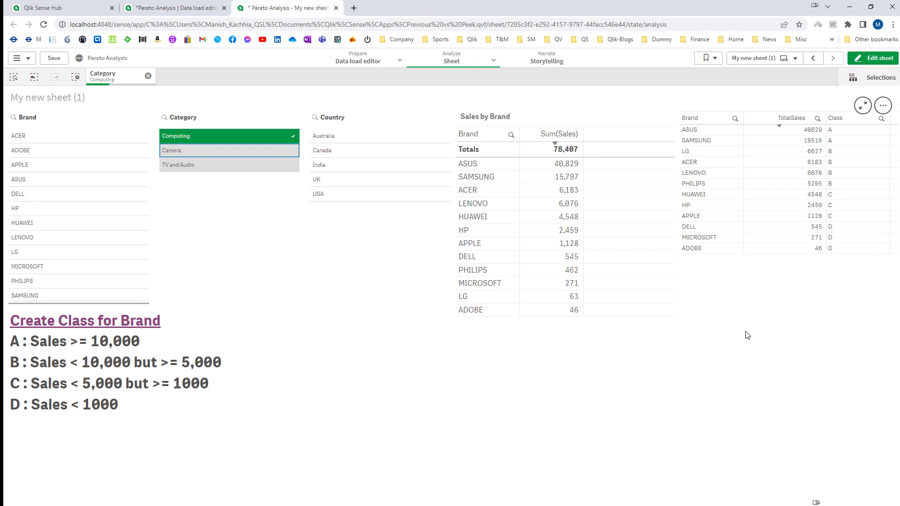
left_click(76, 77)
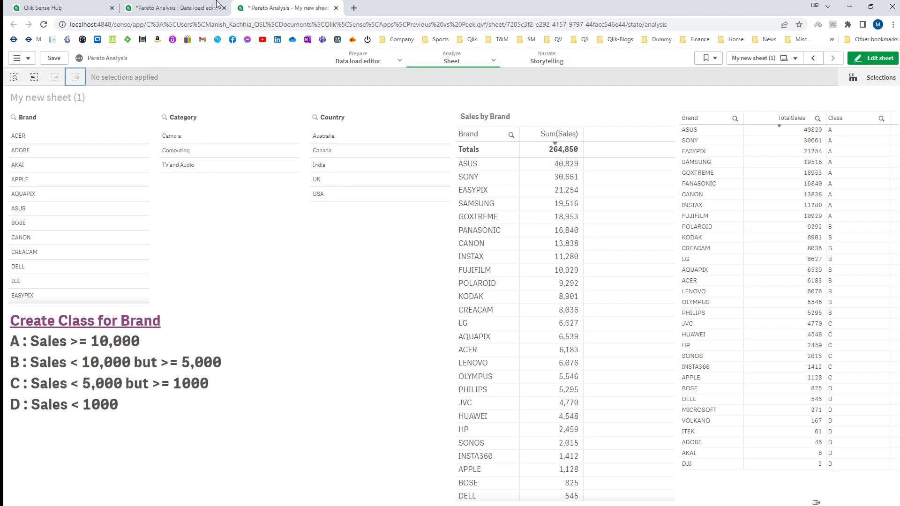
Step: Review the Class load and its Left Join in the load script
left_click(186, 7)
left_click(581, 417)
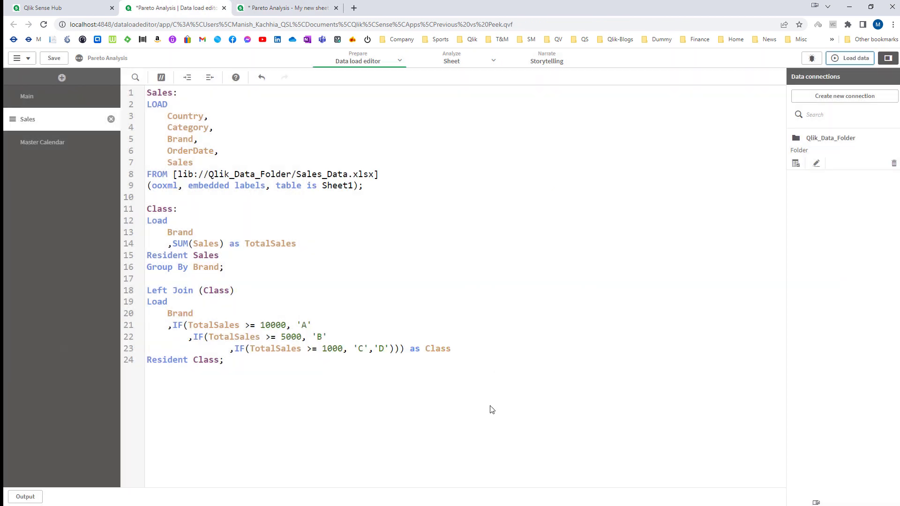
left_click_drag(326, 394, 123, 214)
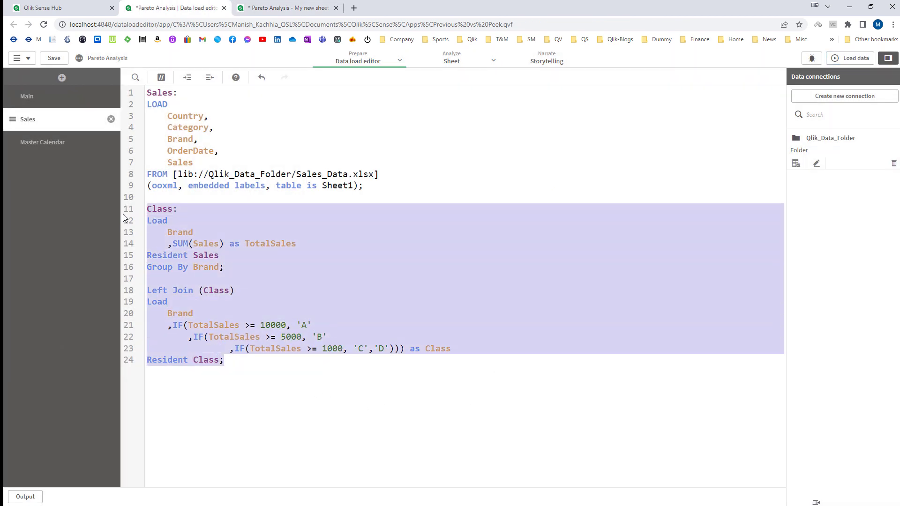
left_click(280, 365)
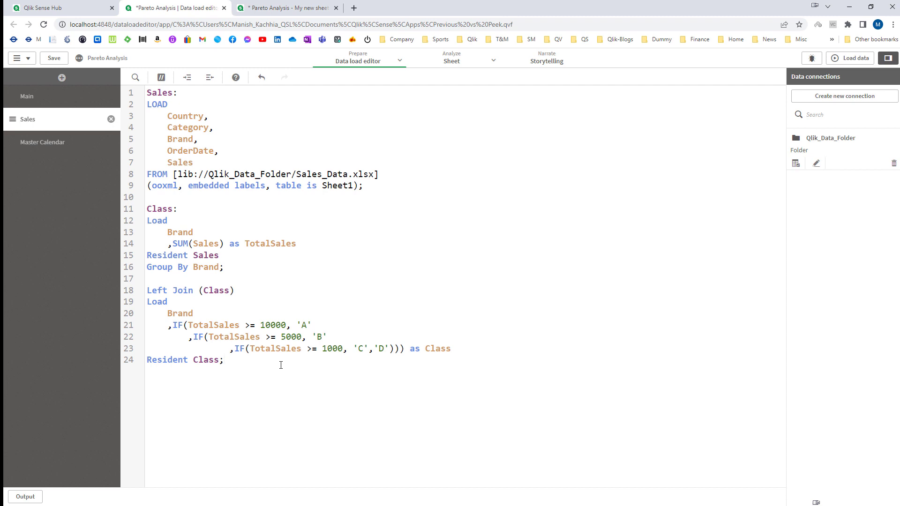
Step: On the sheet, add a calculated dimension to the filter pane and begin its expression with IF(SUM(Sales) >= 10000, 'A',
left_click(295, 9)
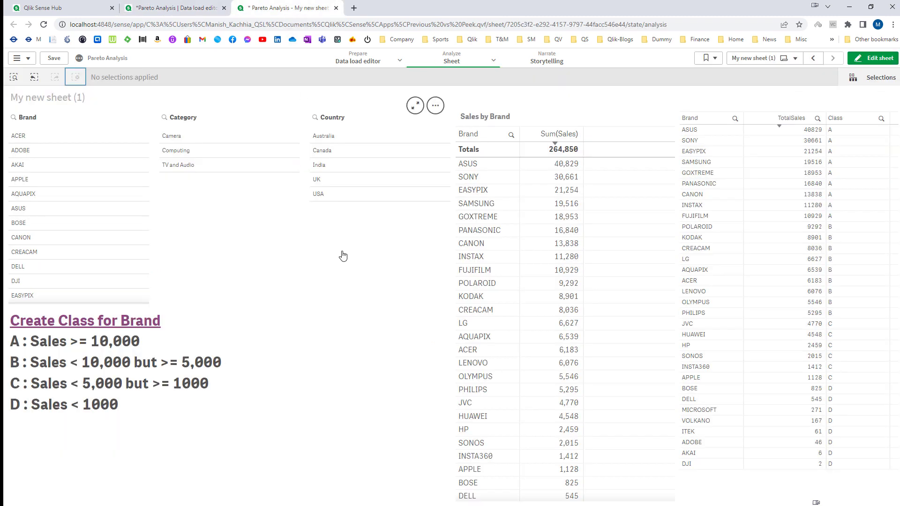
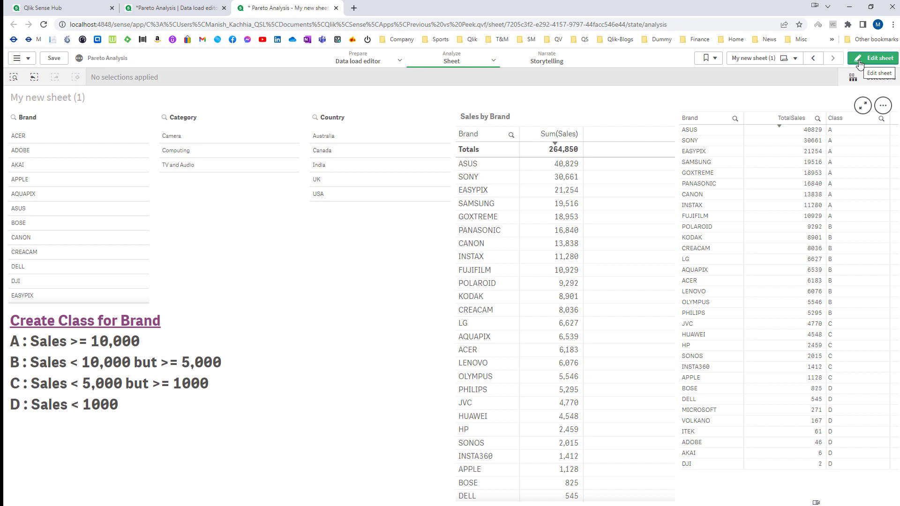
left_click(859, 64)
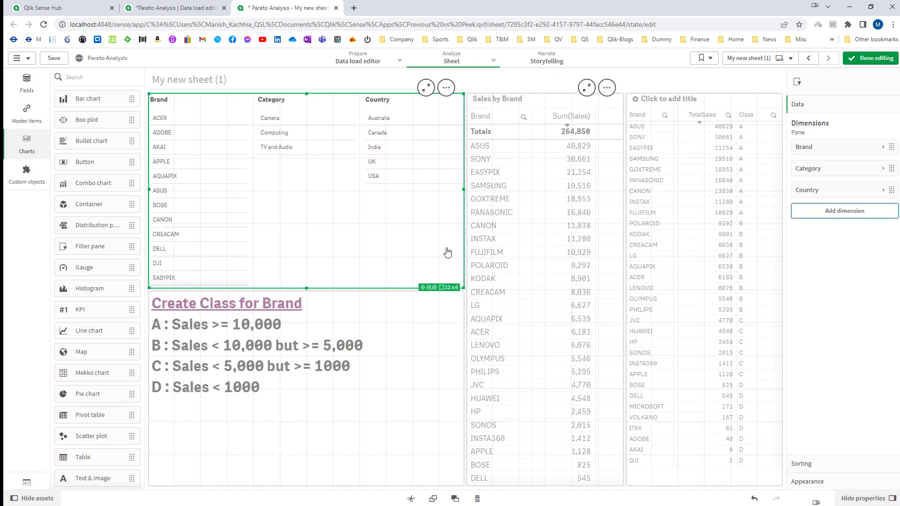
left_click(821, 212)
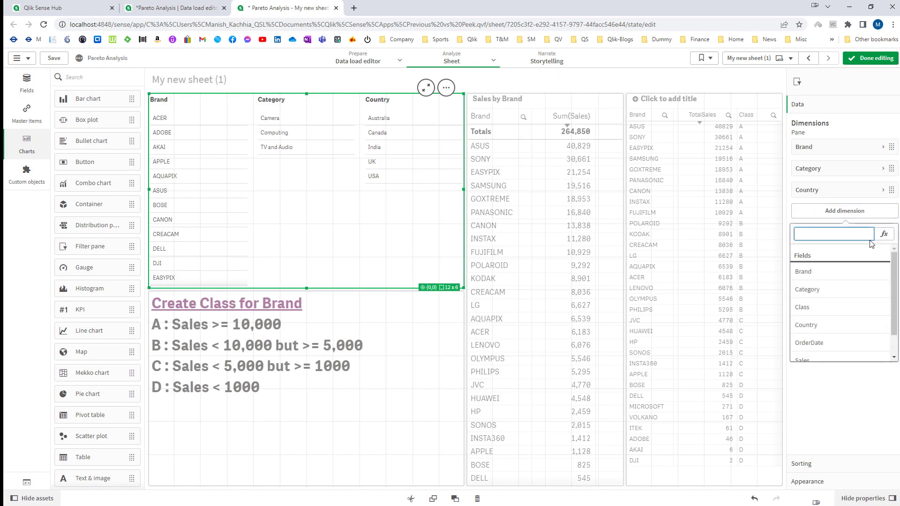
left_click(885, 235)
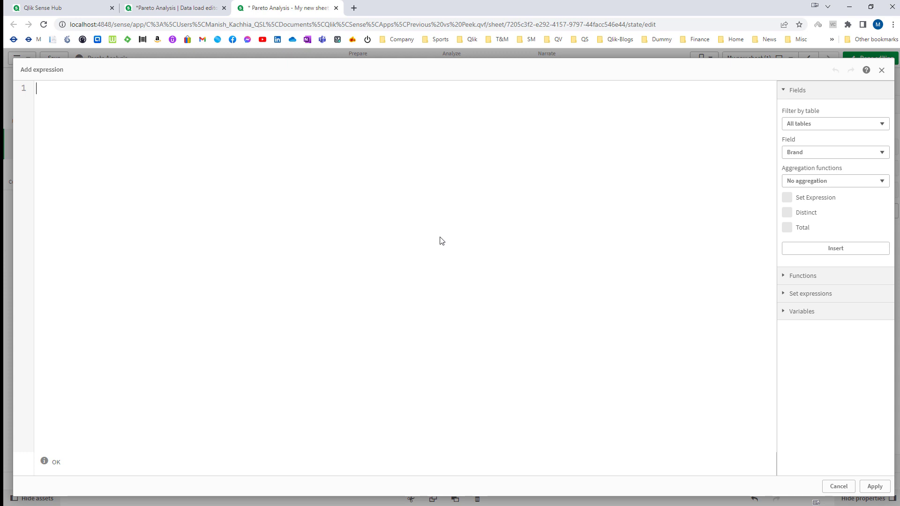
type("IF(")
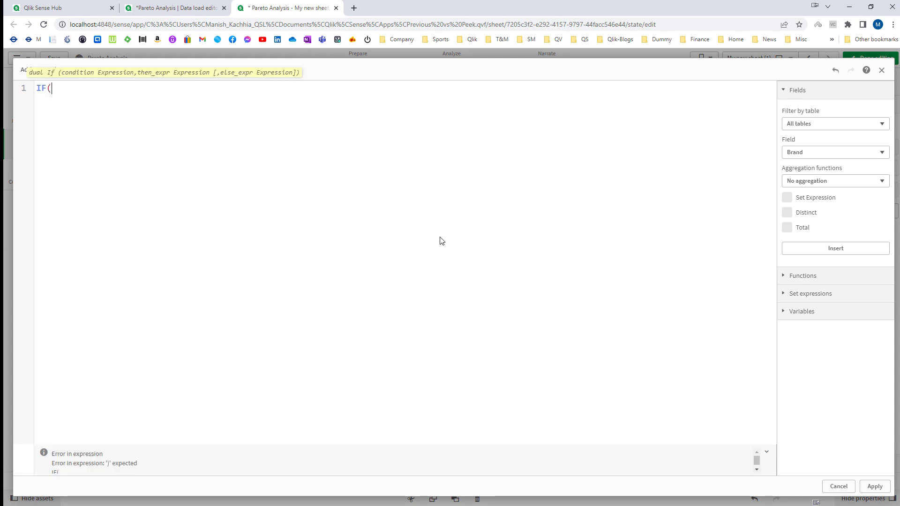
type("SUM(Sales) >")
type("= 10")
type("0000")
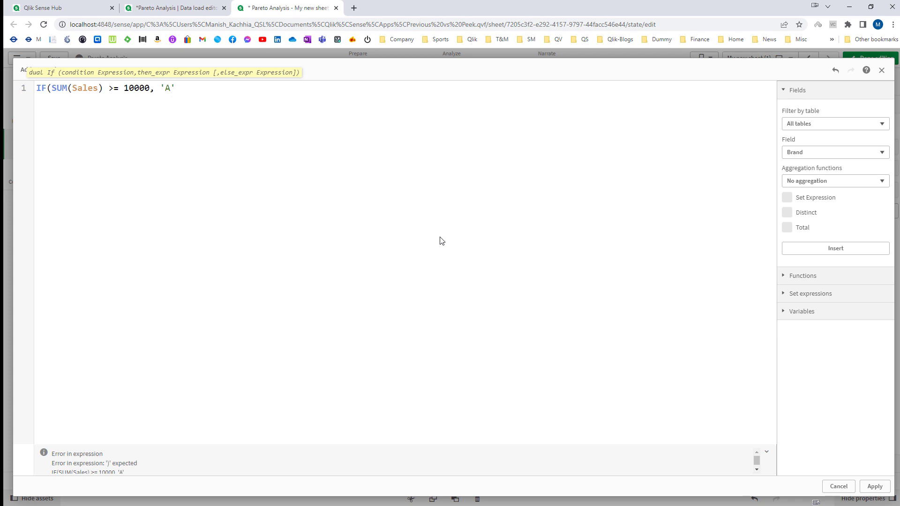
type(",")
Step: Duplicate the 'A' condition onto two further lines of the dimension expression
key("ctrl+a")
key("ctrl+c")
key("Right")
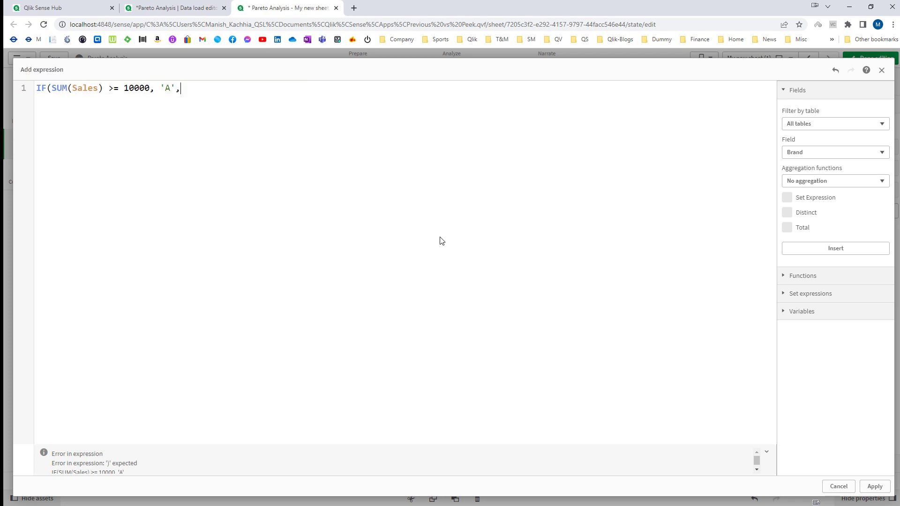
key("Return")
key("ctrl+v")
key("Return")
key("ctrl+v")
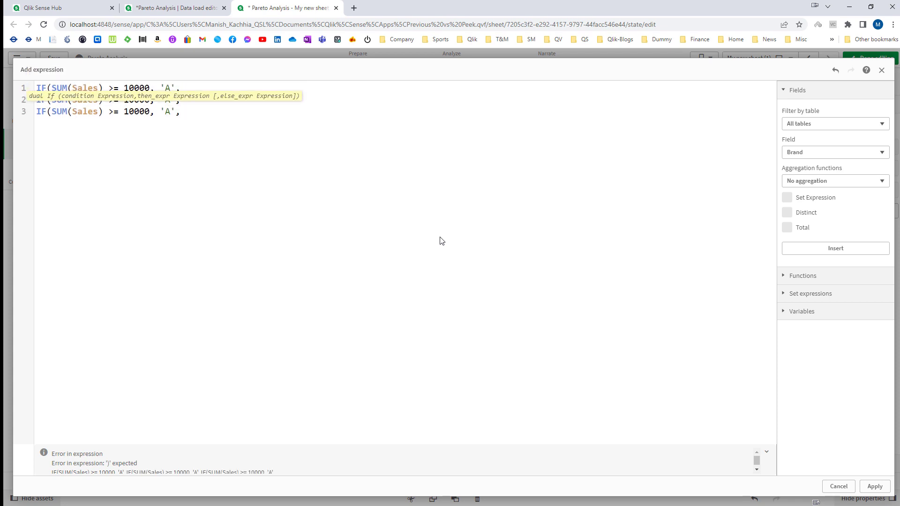
Step: Change the second condition to IF(SUM(Sales) >= 5000, 'B',
key("Up")
key("Left")
key("Left")
key("shift+Left")
key("shift+Left")
key("shift+Left")
key("shift+Left")
key("shift+Left")
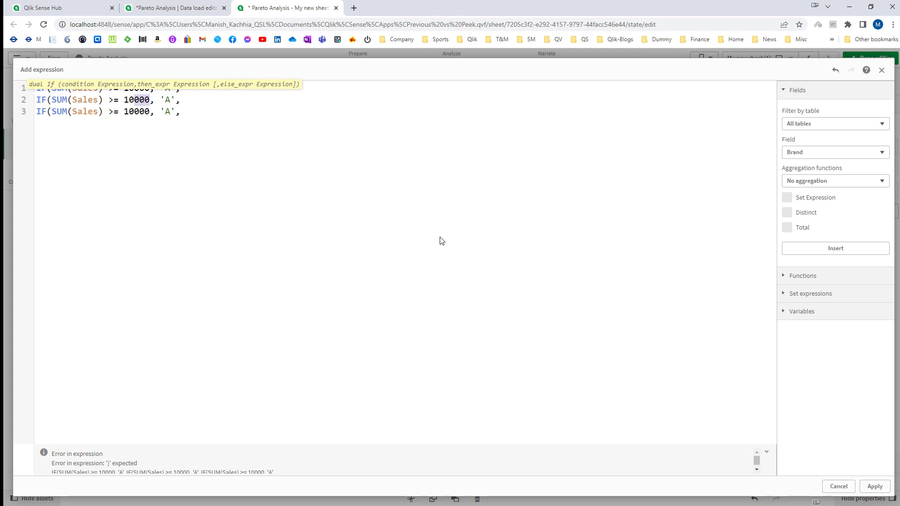
type("5000")
key("Right")
key("Right")
key("Right")
key("shift+Right")
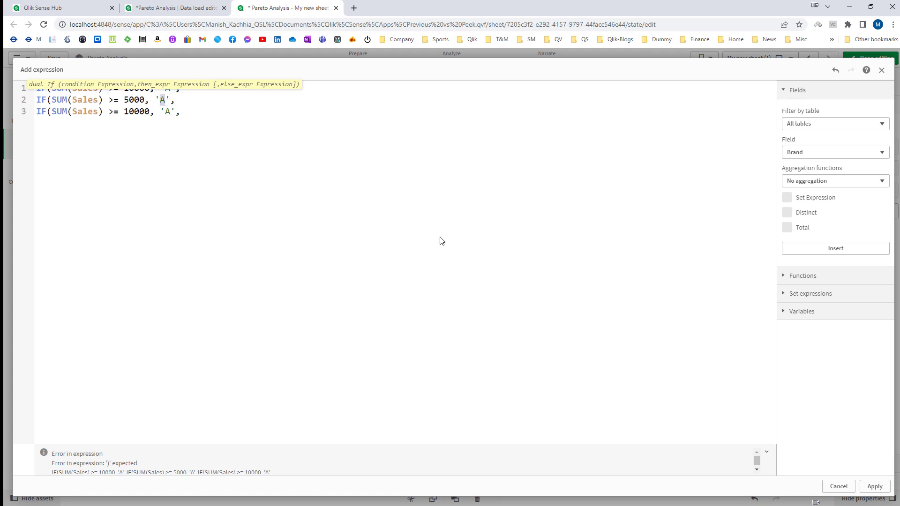
type("B")
Step: Change the third condition to IF(SUM(Sales) >= 1000, 'C','D'))) and apply the dimension expression
key("Down")
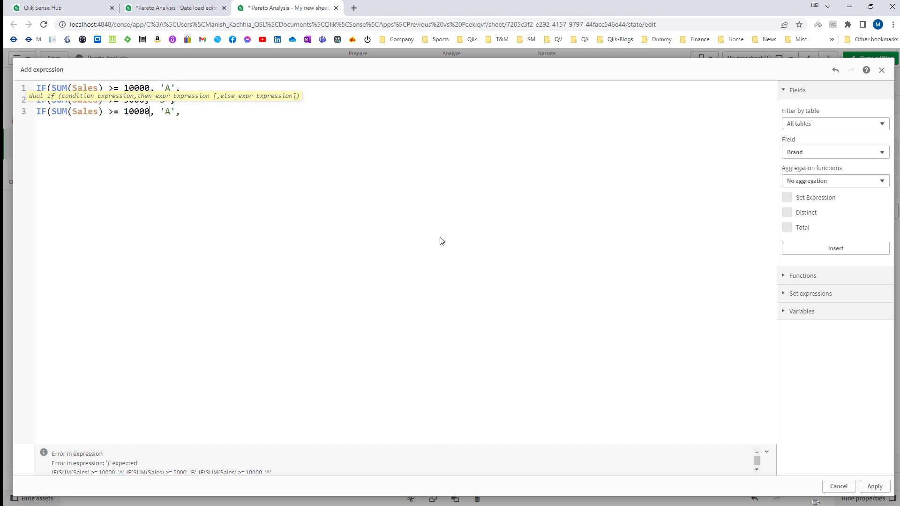
key("BackSpace")
key("Right")
key("shift+Right")
type("C','D'))")
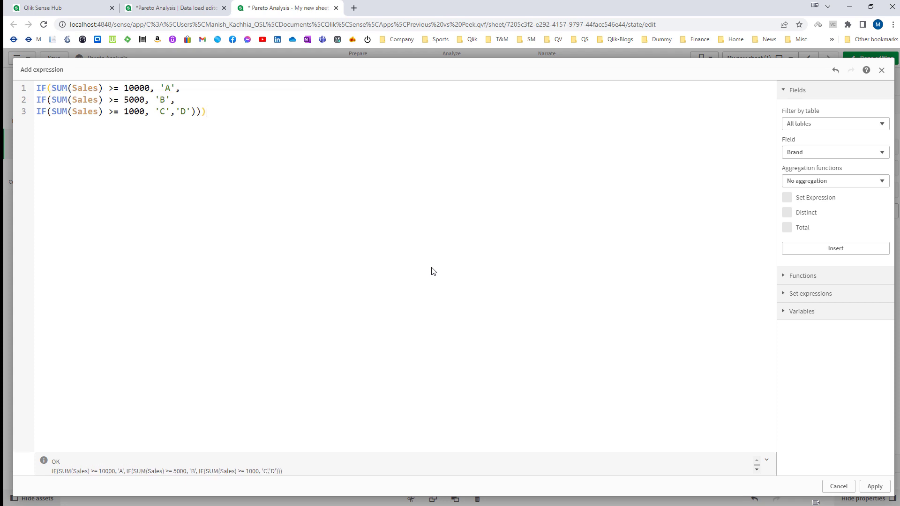
left_click(869, 488)
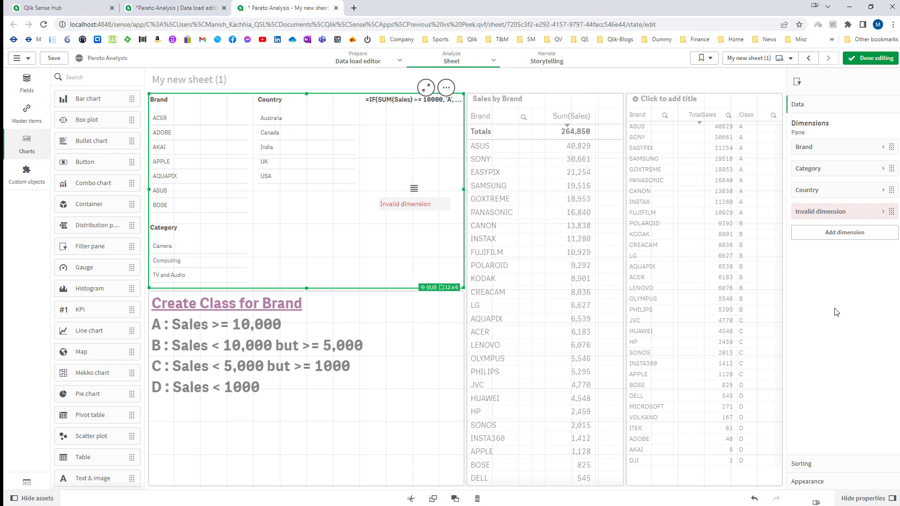
Step: Wrap the filter pane's invalid dimension expression in Aggr( … ,Brand), apply it and finish editing the sheet
left_click(839, 212)
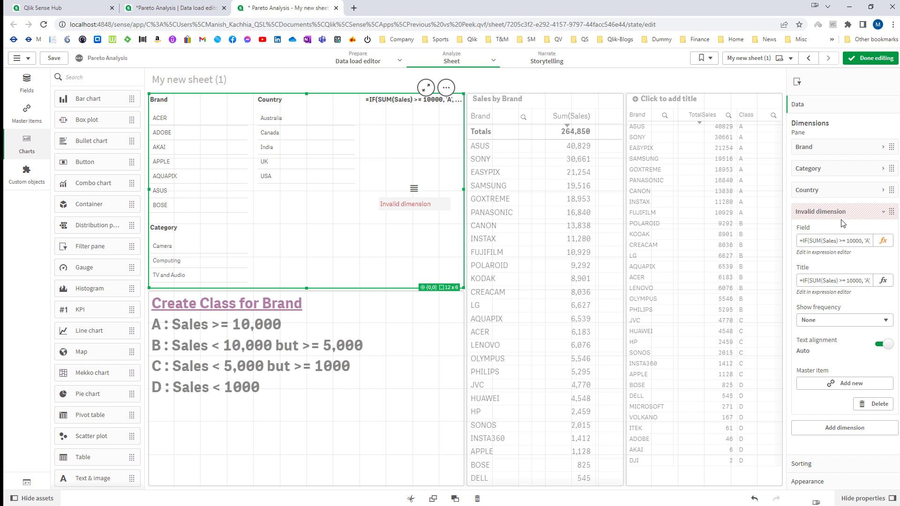
left_click(841, 214)
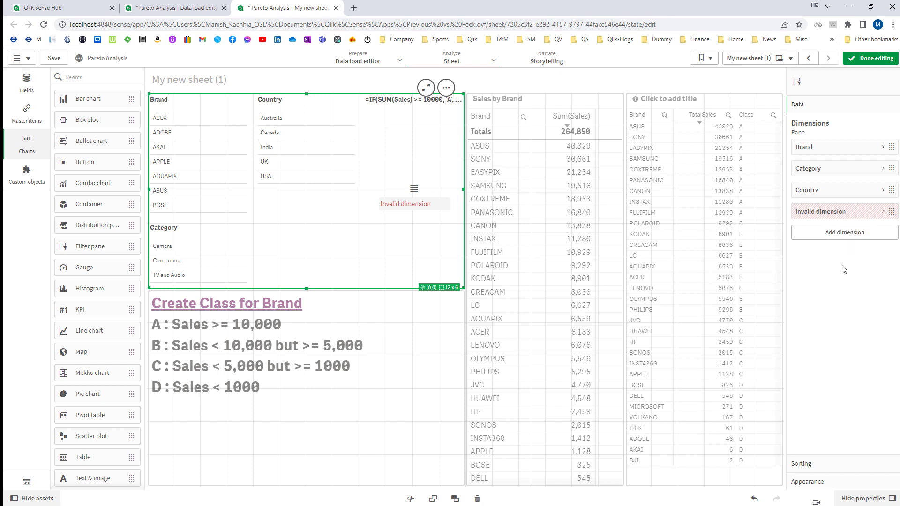
left_click(839, 212)
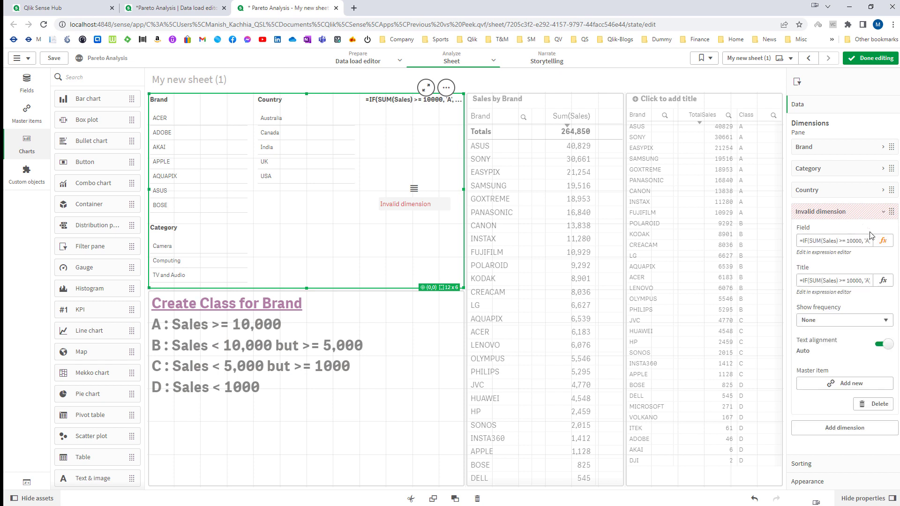
left_click(881, 241)
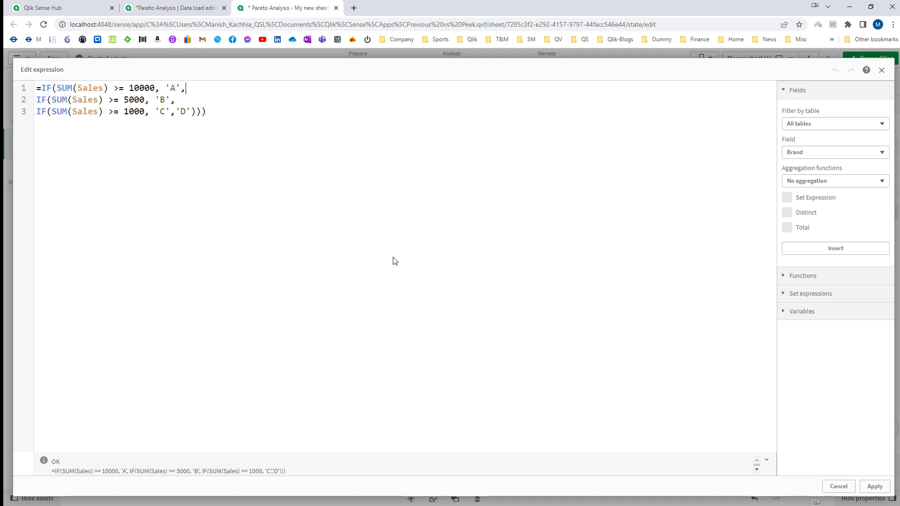
type("Aggr(")
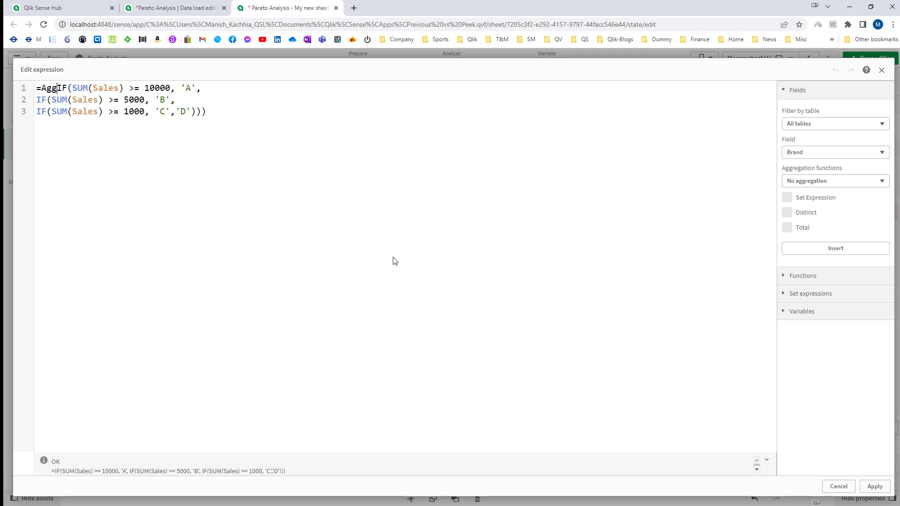
key("Return")
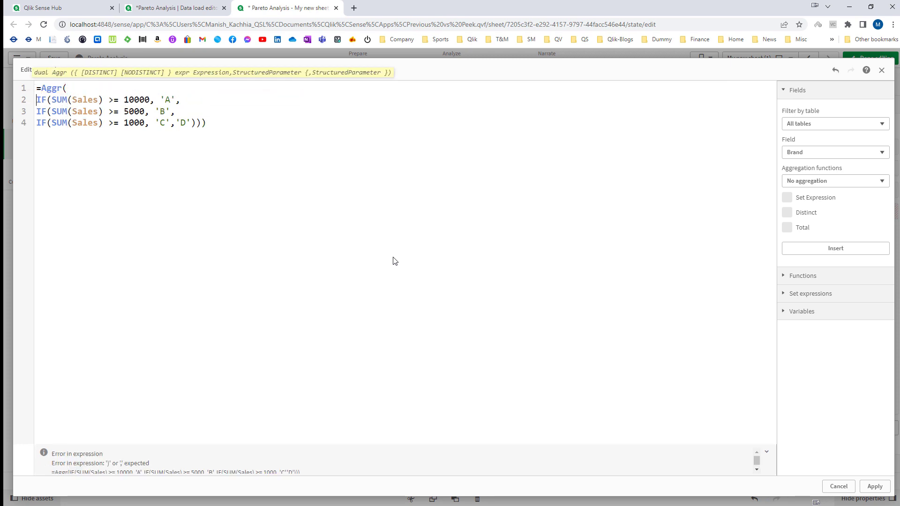
key("ctrl+End")
type(",")
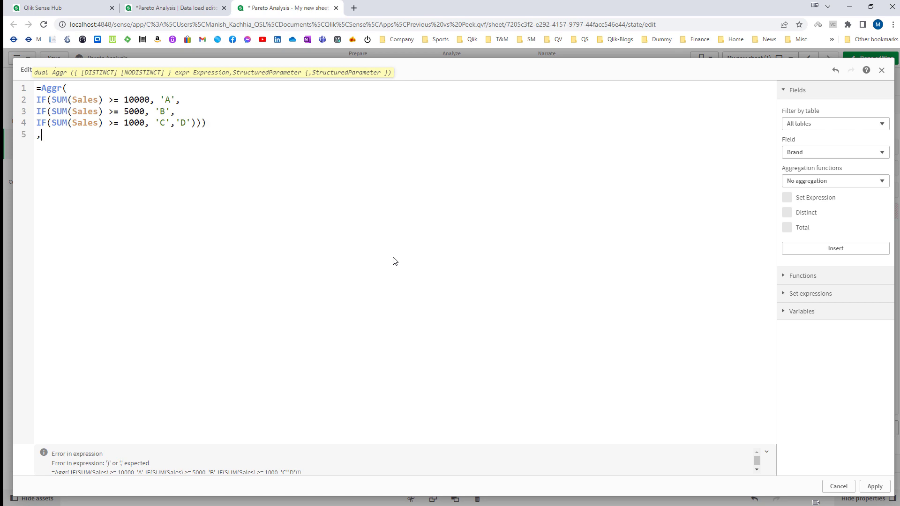
type("Brand)")
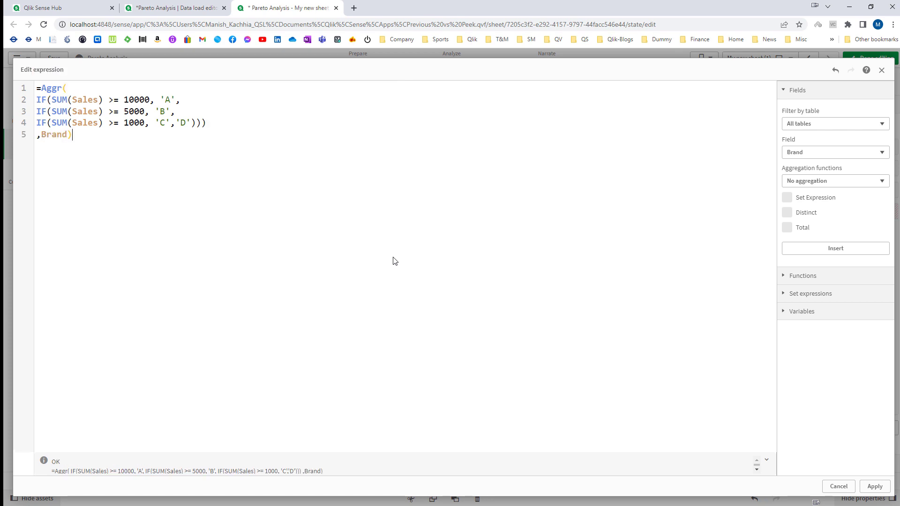
left_click(874, 486)
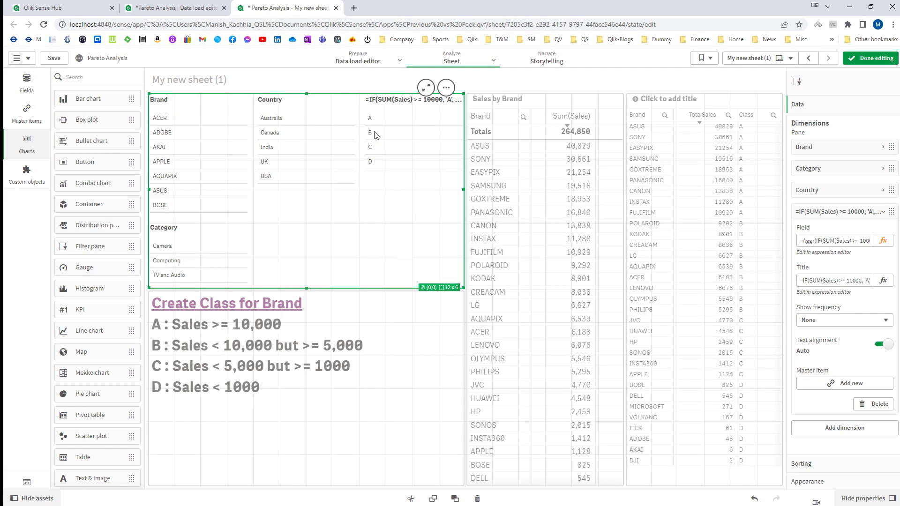
left_click(871, 57)
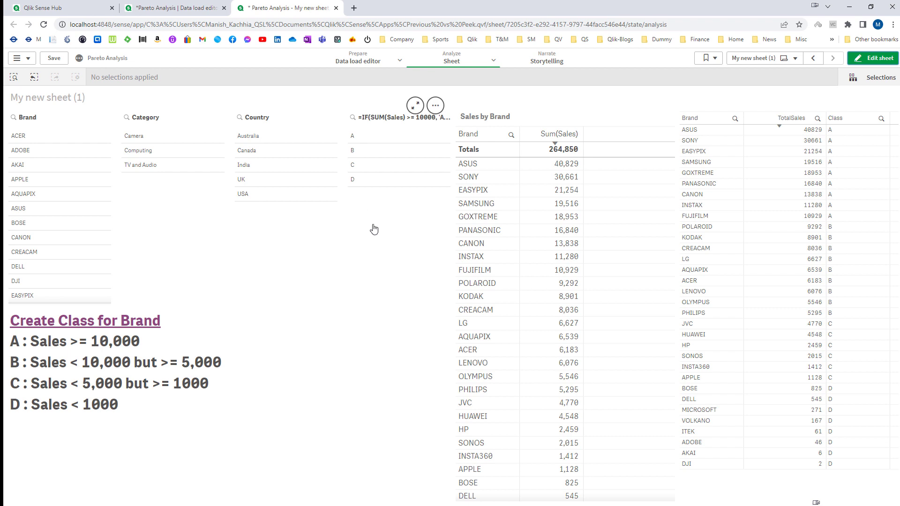
Step: Reopen the sheet for editing and copy the filter pane dimension's whole Aggr expression
left_click(875, 59)
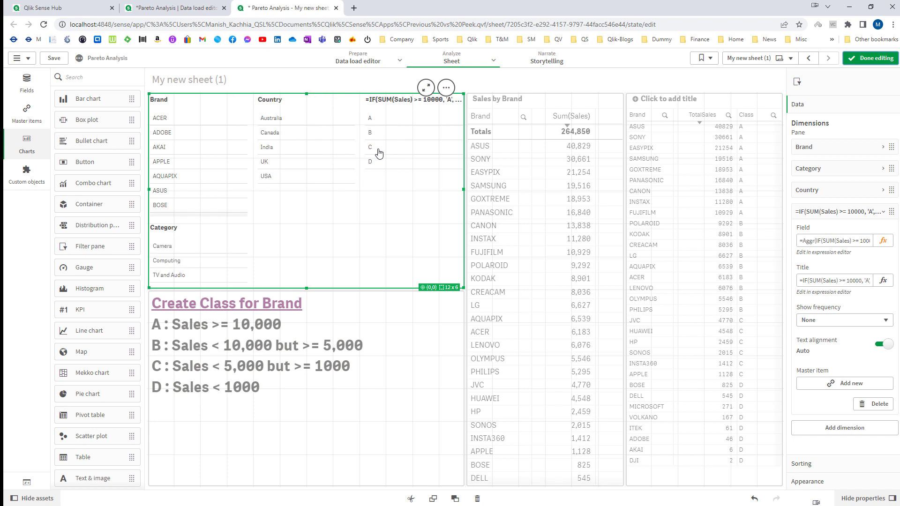
left_click(813, 241)
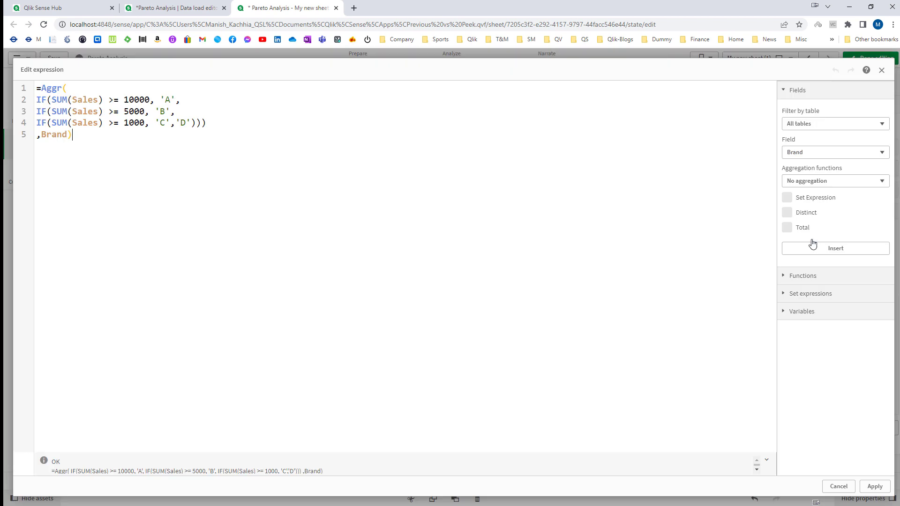
key("ctrl+a")
key("ctrl+c")
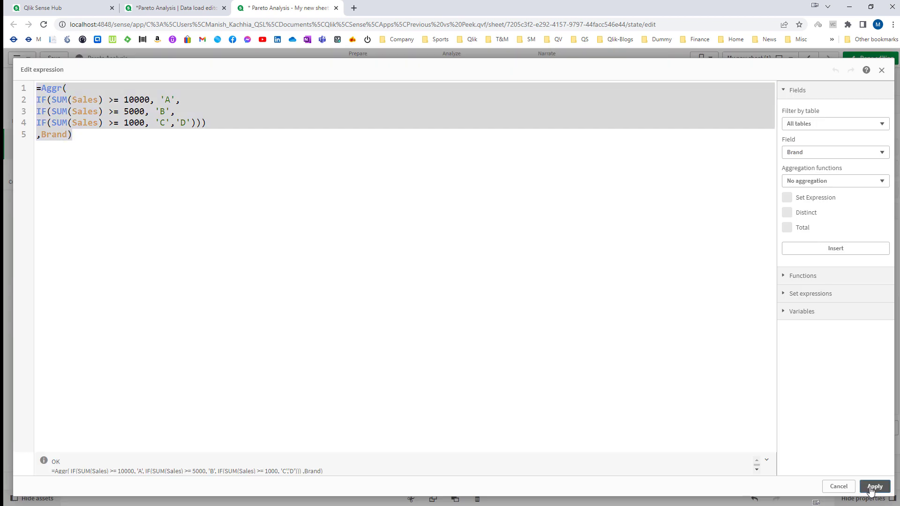
left_click(874, 486)
Step: Add a dimension column to the Sales by Brand table using the copied Aggr expression
left_click(525, 305)
left_click(830, 182)
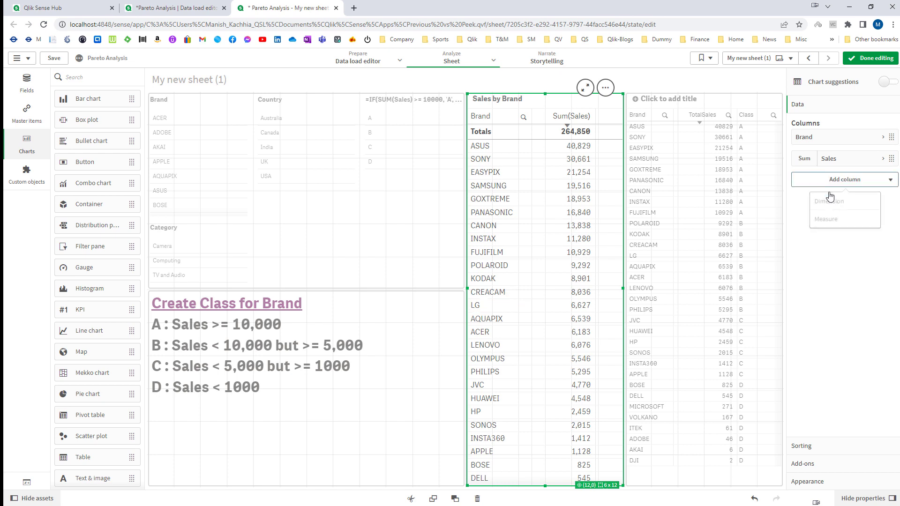
left_click(829, 202)
left_click(886, 203)
key("ctrl+v")
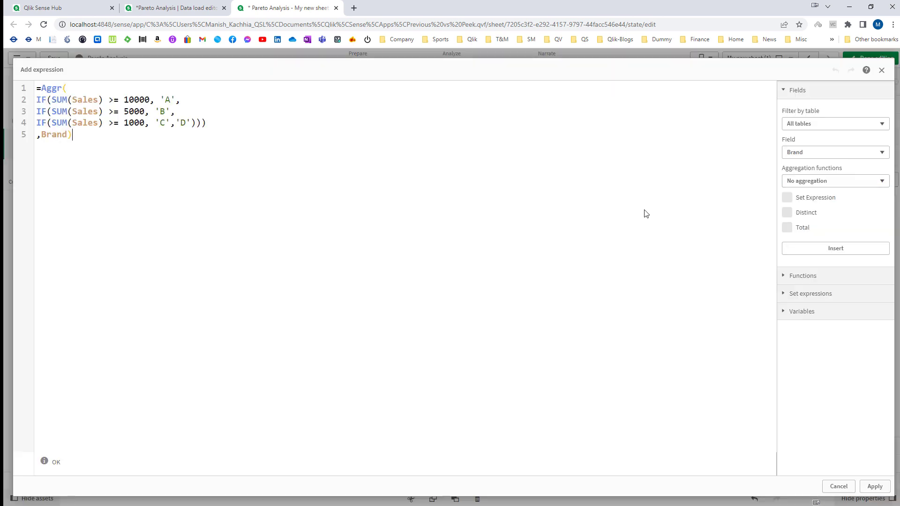
left_click(874, 487)
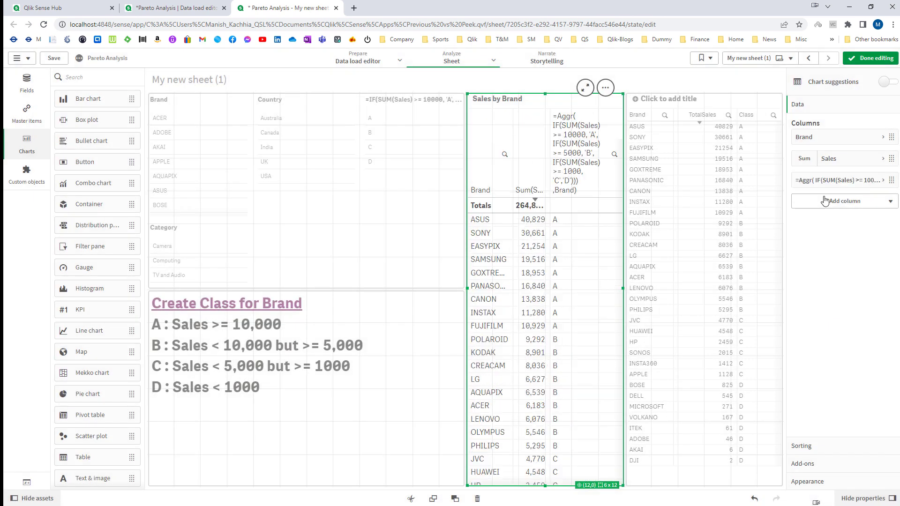
Step: Label the table's new calculated column Class, finish editing the sheet and look through the table's rows
left_click(825, 188)
left_click(820, 250)
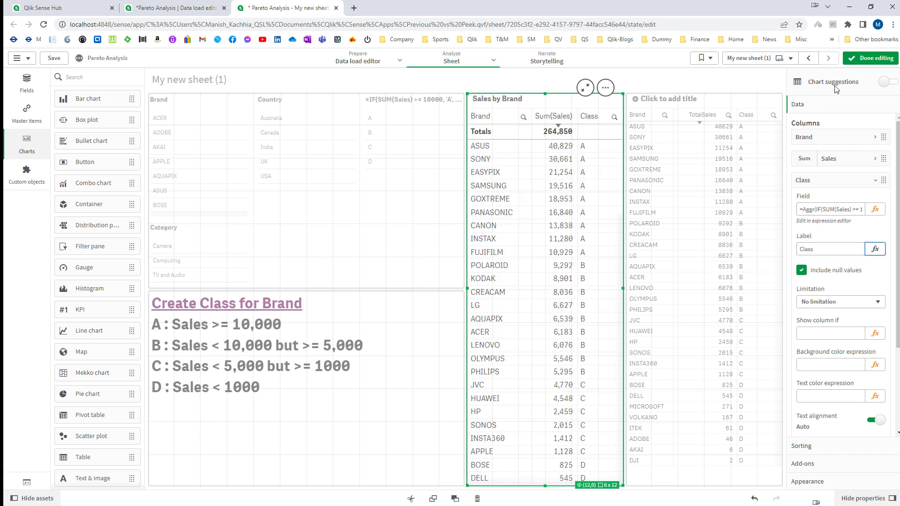
left_click(864, 58)
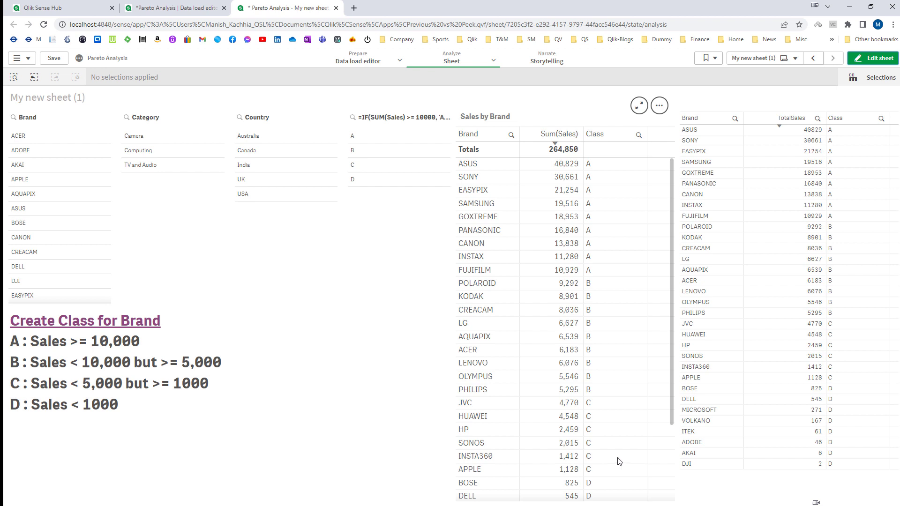
scroll(617, 460, "down", 2)
scroll(617, 460, "up", 2)
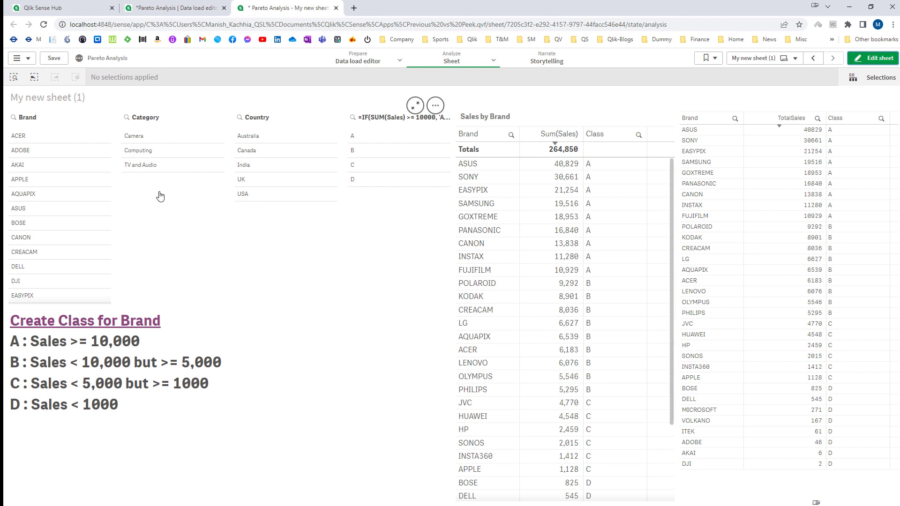
Step: Filter the sheet to the Camera category and the country Australia, confirming both selections
left_click(143, 138)
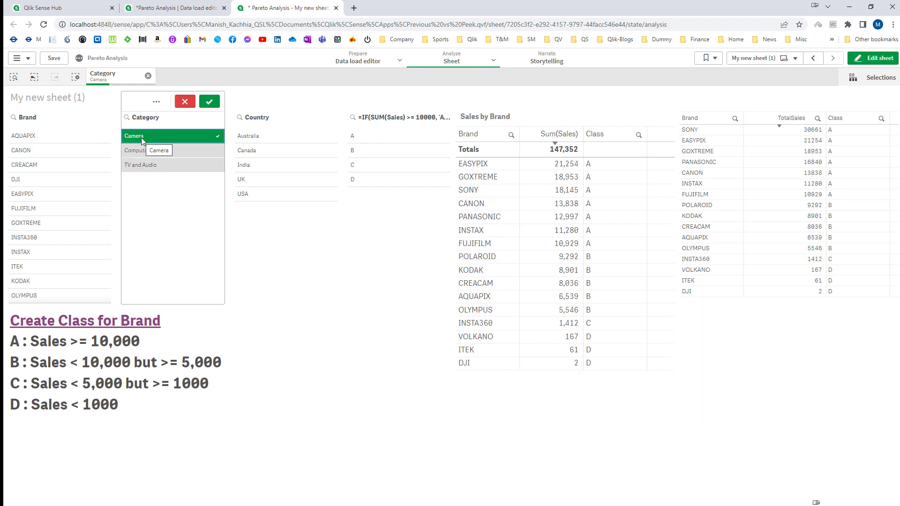
left_click(199, 102)
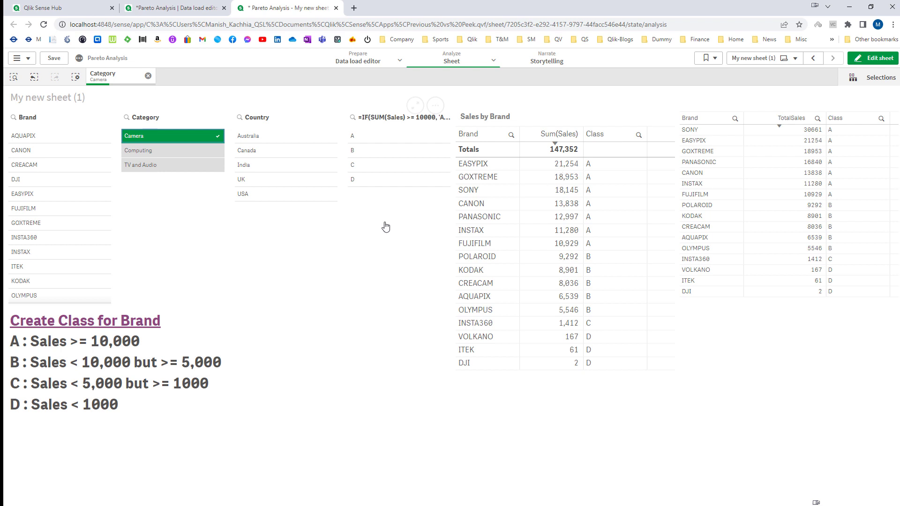
left_click(251, 137)
left_click(321, 100)
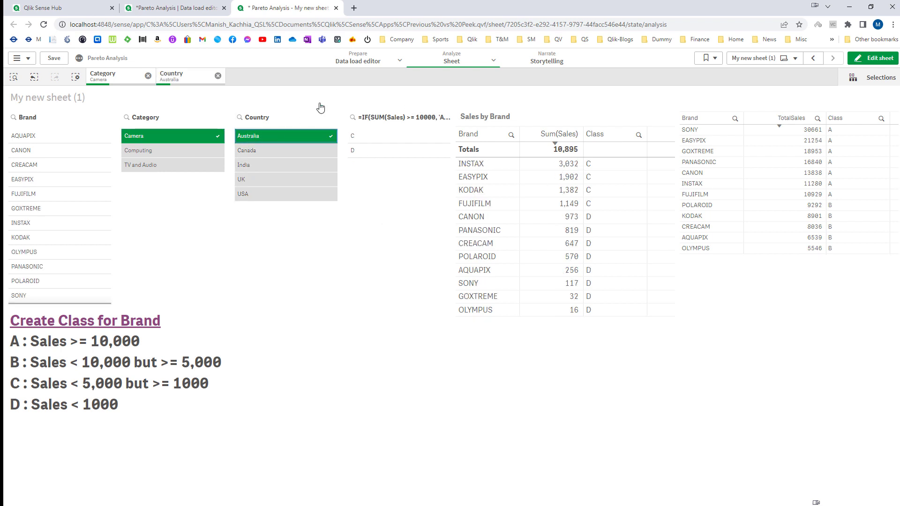
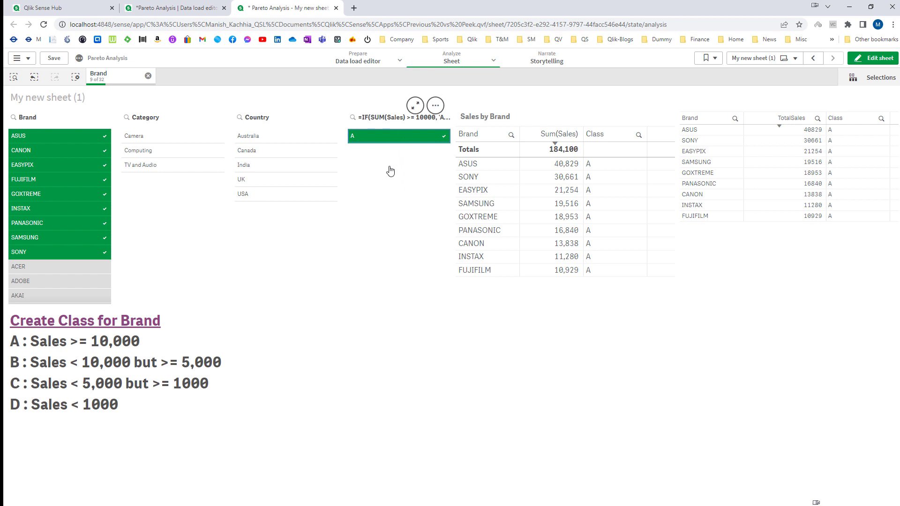
Step: Edit the filter pane's Class expression and insert the set expression {<Brand>} before Sales in the 'A' condition
left_click(872, 59)
left_click(872, 59)
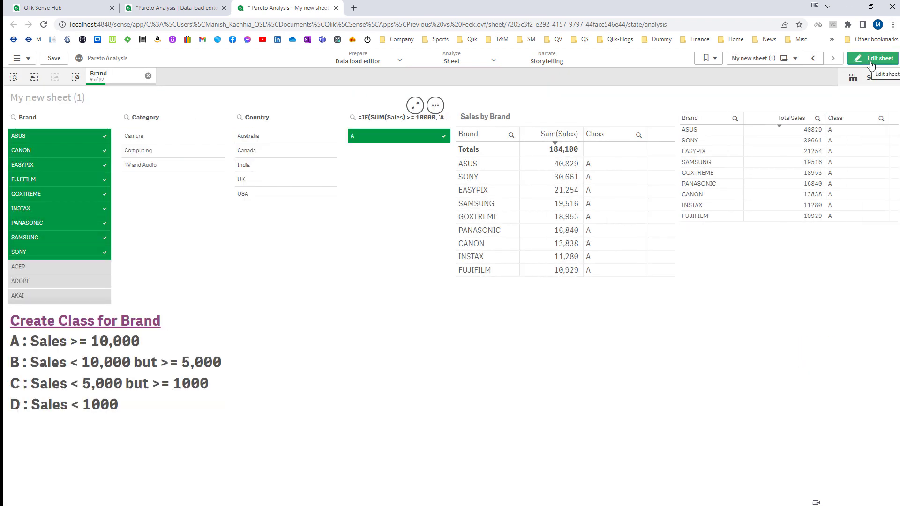
left_click(873, 58)
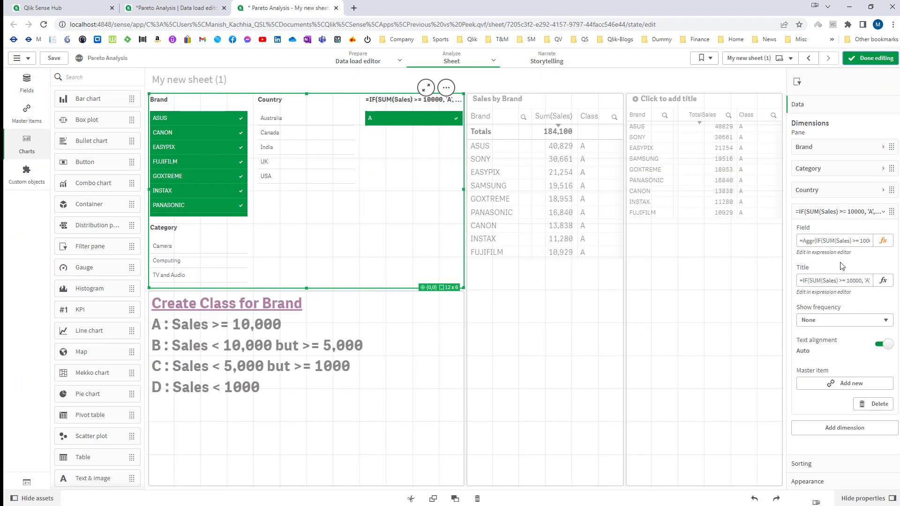
left_click(883, 240)
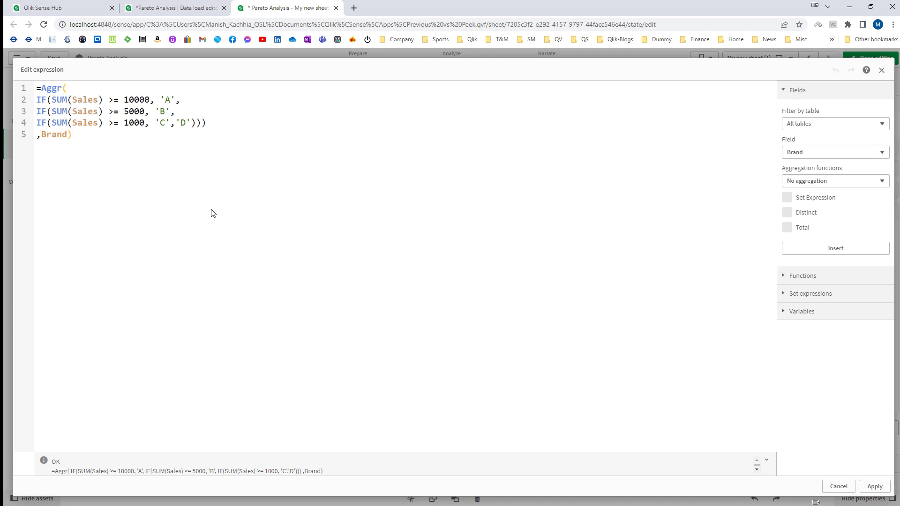
key("Up")
key("Up")
type("{")
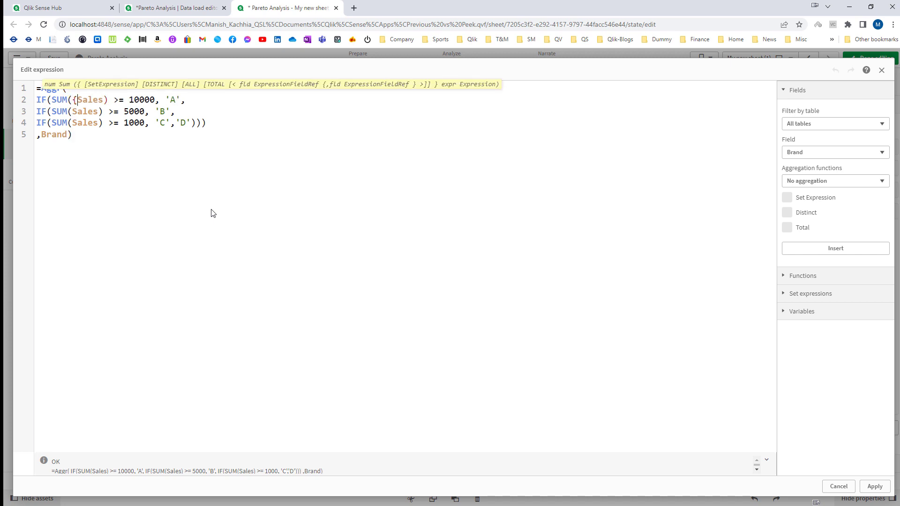
type("<")
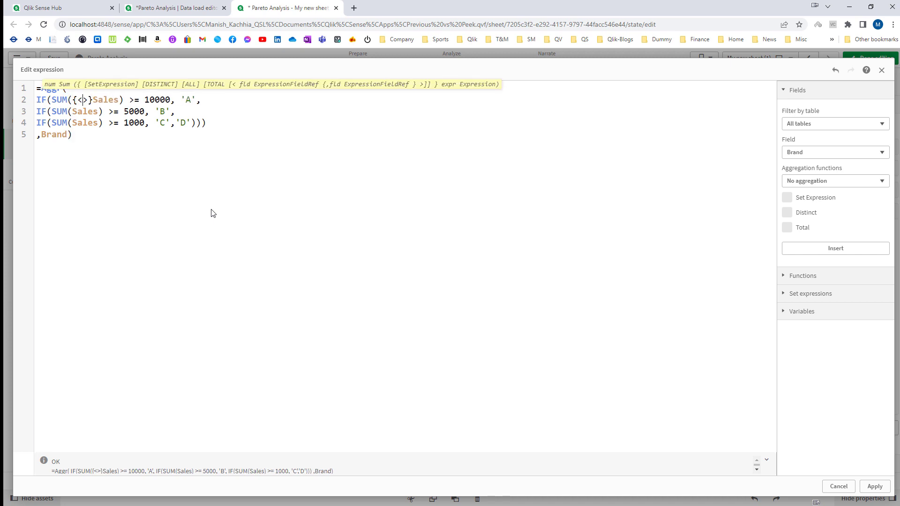
type("Brand")
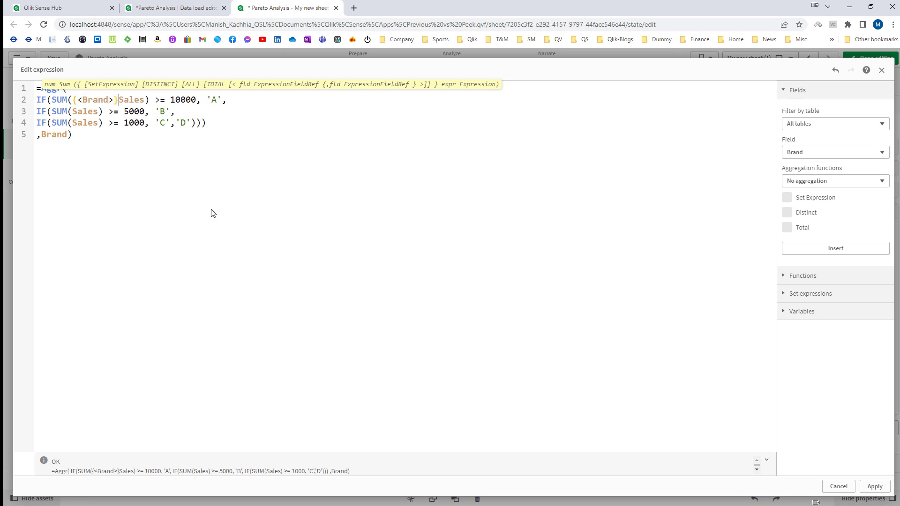
Step: Copy {<Brand>} from the 'A' condition and insert it before Sales in the 'B' condition
key("Left")
key("shift+Left")
key("shift+Left")
key("shift+Left")
key("shift+Left")
key("shift+Left")
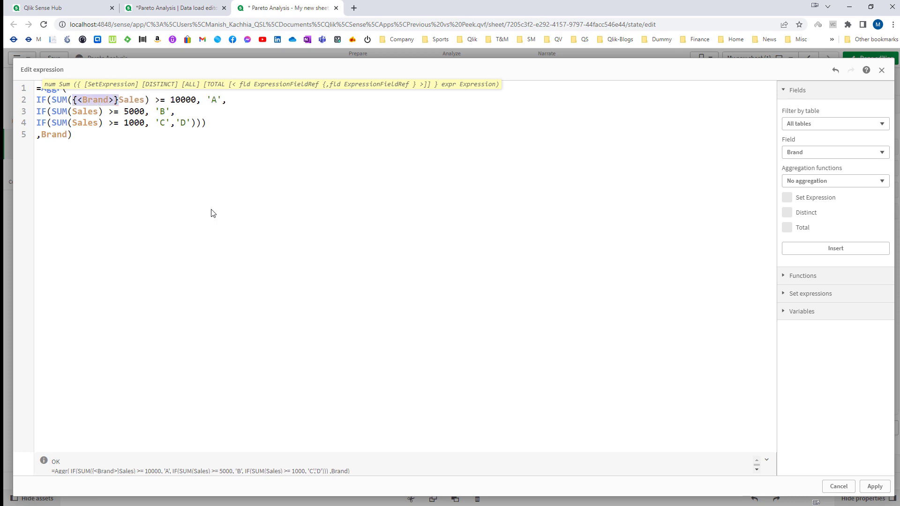
key("Right")
key("Down")
key("Left")
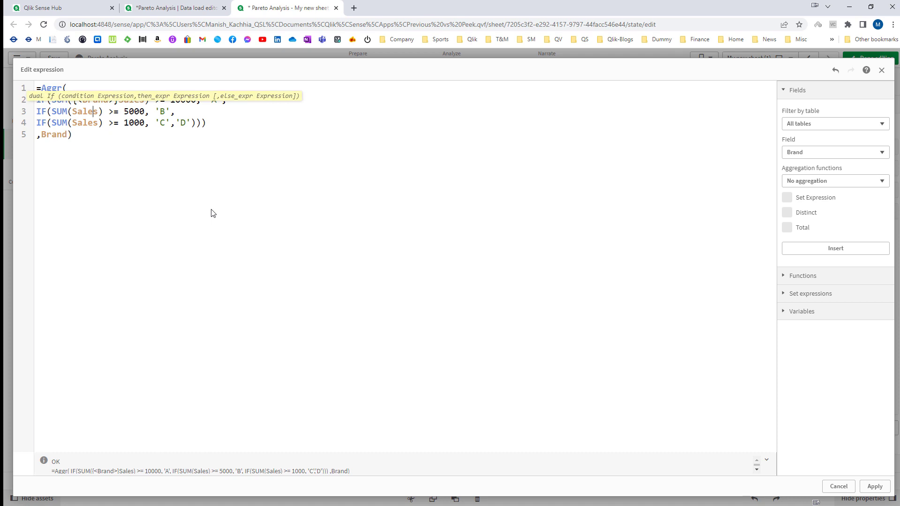
key("Left")
key("Left")
key("Left")
key("Left")
type("{<Brand>}")
Step: Insert {<Brand>} before Sales in the 'C' condition, apply the expression and finish editing the sheet
key("Down")
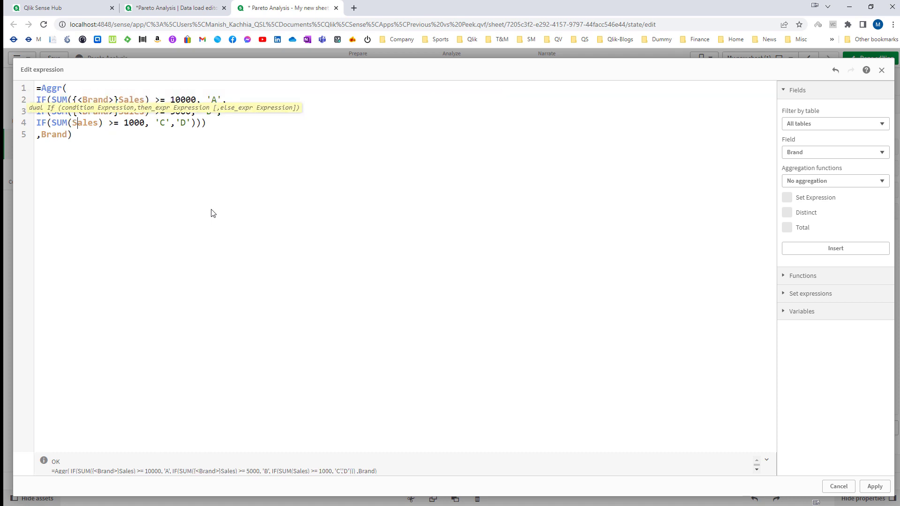
key("Left")
type("{<Brand>}")
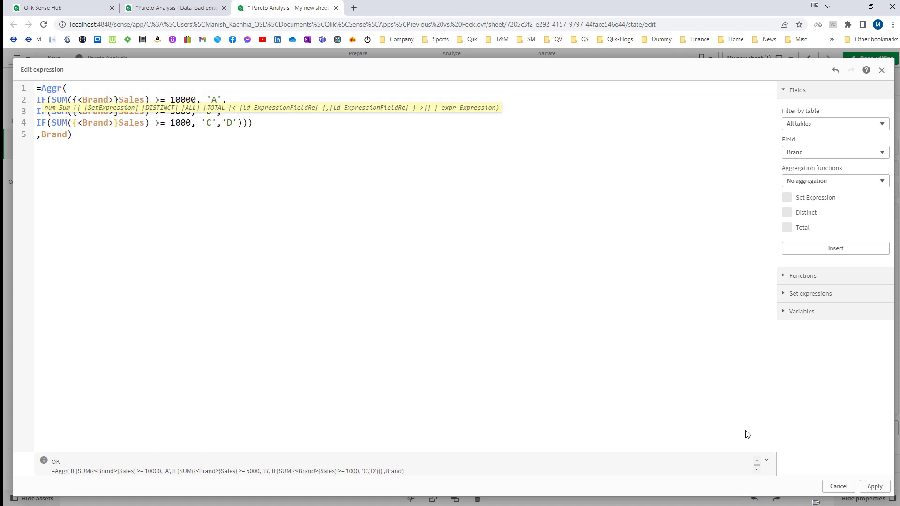
left_click(875, 486)
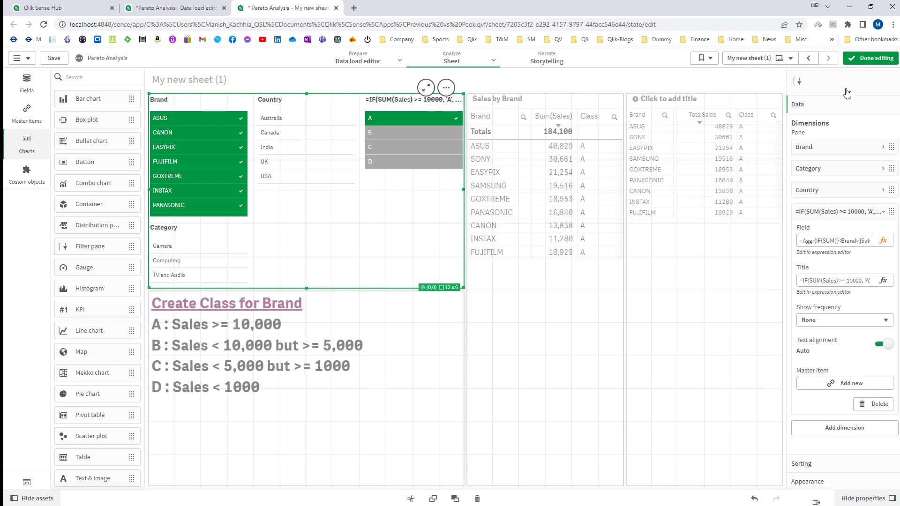
left_click(871, 58)
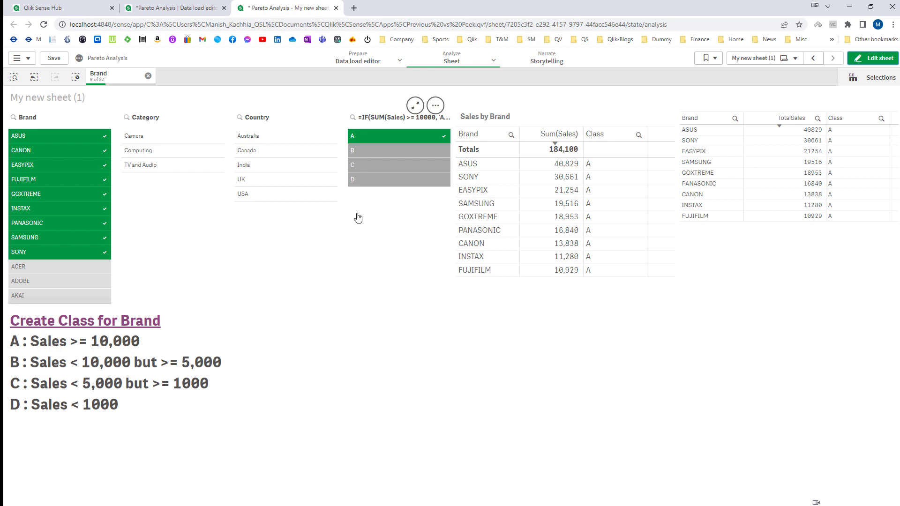
Step: Clear the existing selections, filter the sheet to class C alone, and clear that selection again
left_click(76, 76)
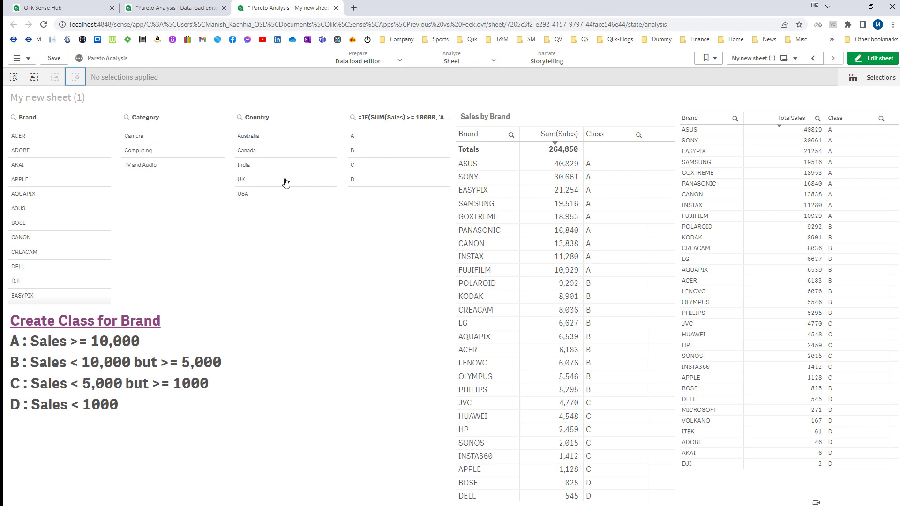
left_click(349, 168)
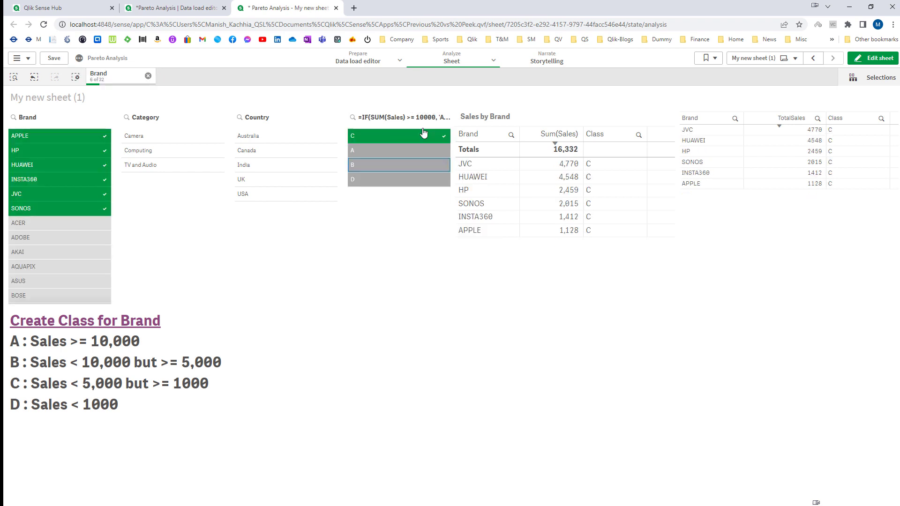
left_click(383, 357)
left_click(77, 78)
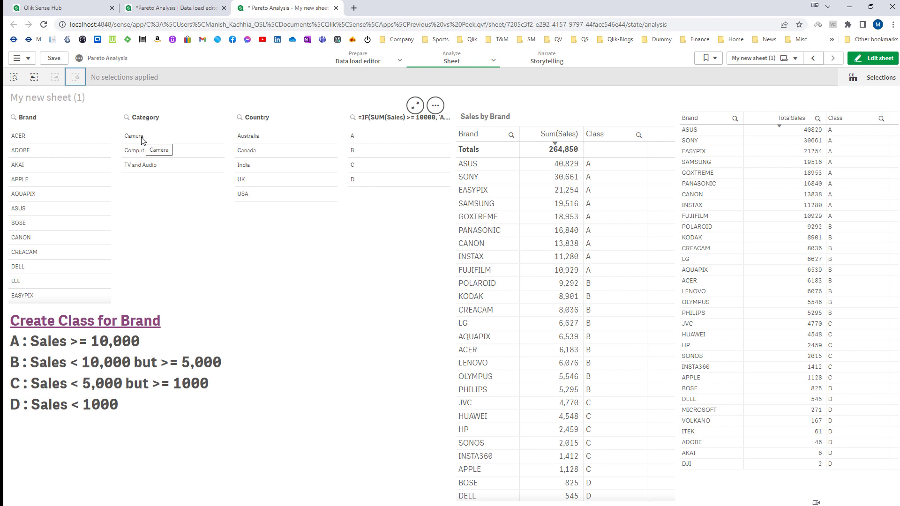
Step: Filter the sheet to the TV and Audio category and class A, confirming both selections
left_click(141, 165)
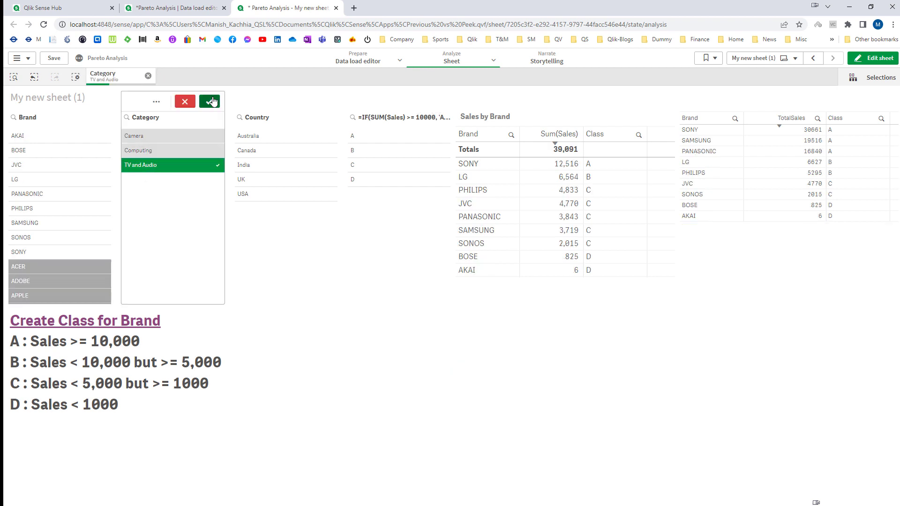
left_click(210, 101)
left_click(364, 139)
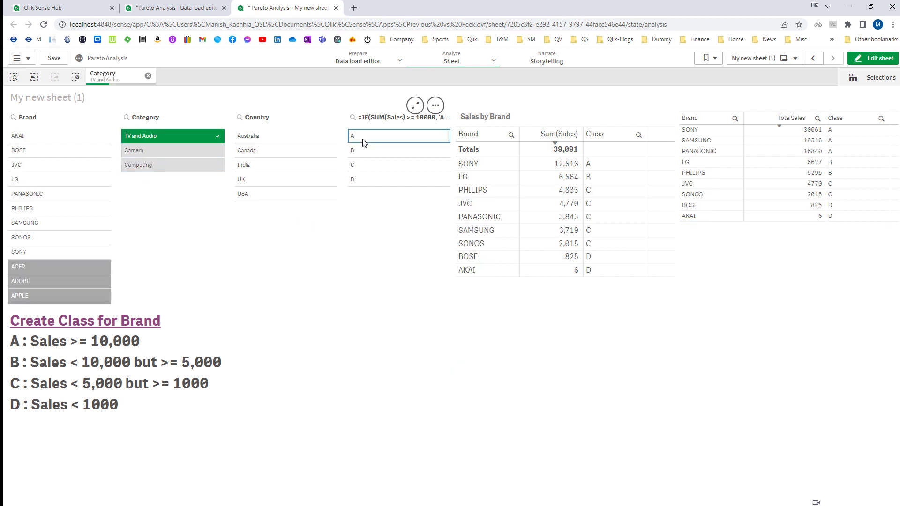
left_click(436, 102)
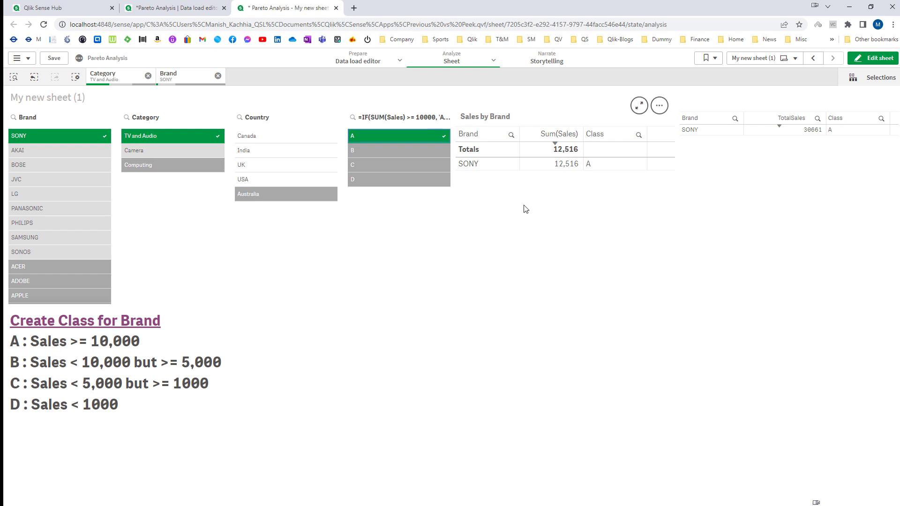
Step: Edit the sheet and save the filter pane's calculated class dimension as a master dimension named Class
left_click(871, 58)
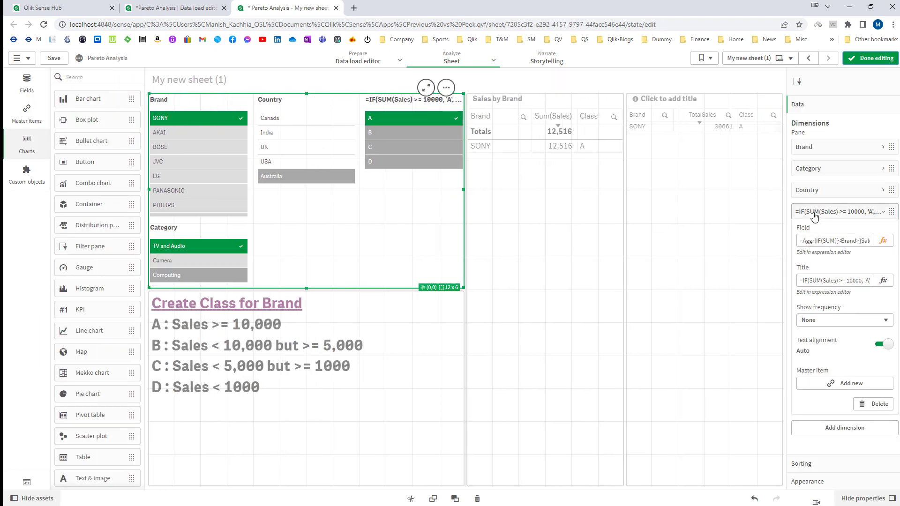
left_click(796, 212)
left_click(796, 212)
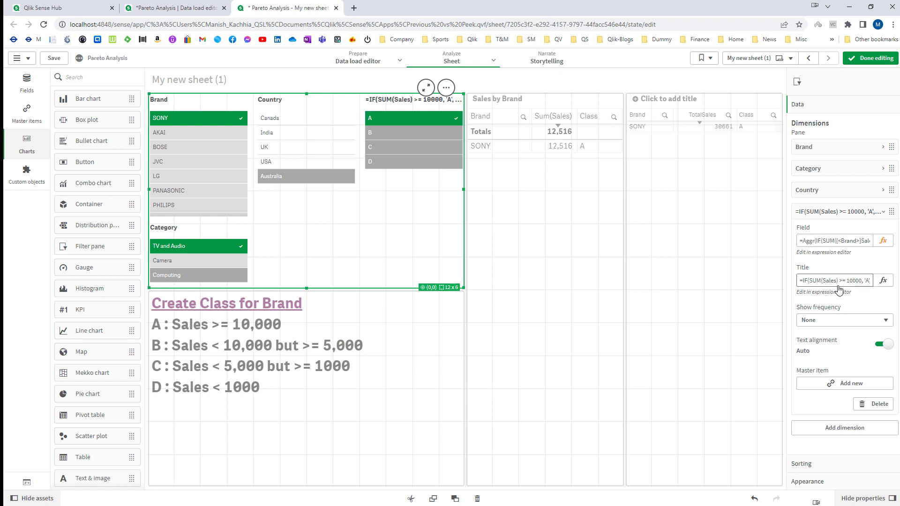
left_click(847, 383)
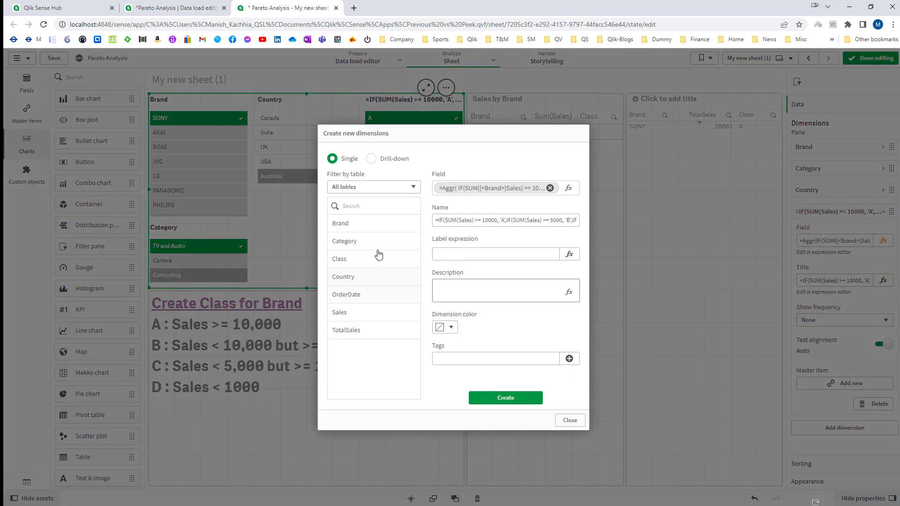
triple_click(456, 225)
type("Class")
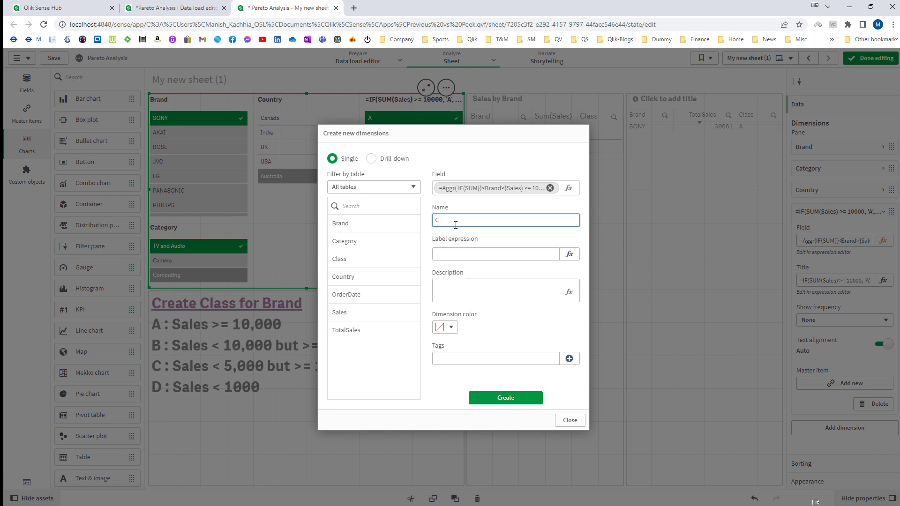
left_click(495, 398)
left_click(560, 423)
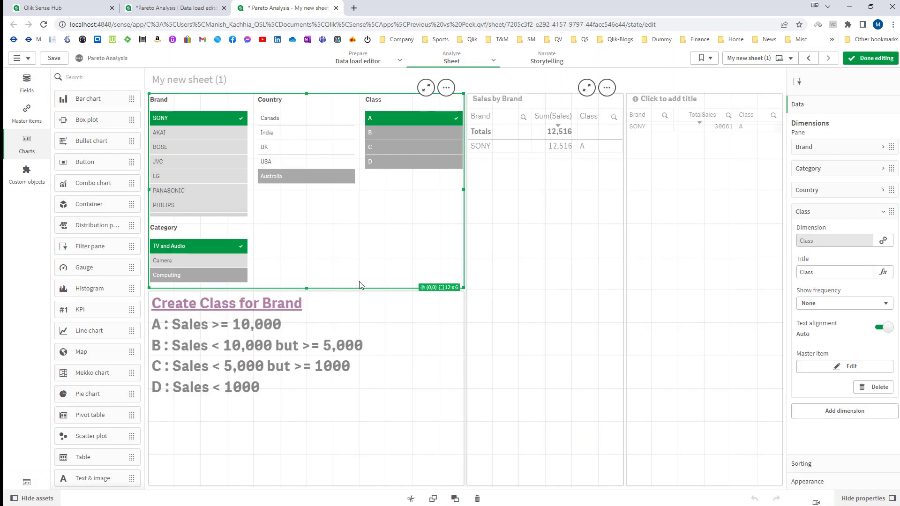
Step: Delete the calculated Class column from the Sales by Brand table
left_click(520, 243)
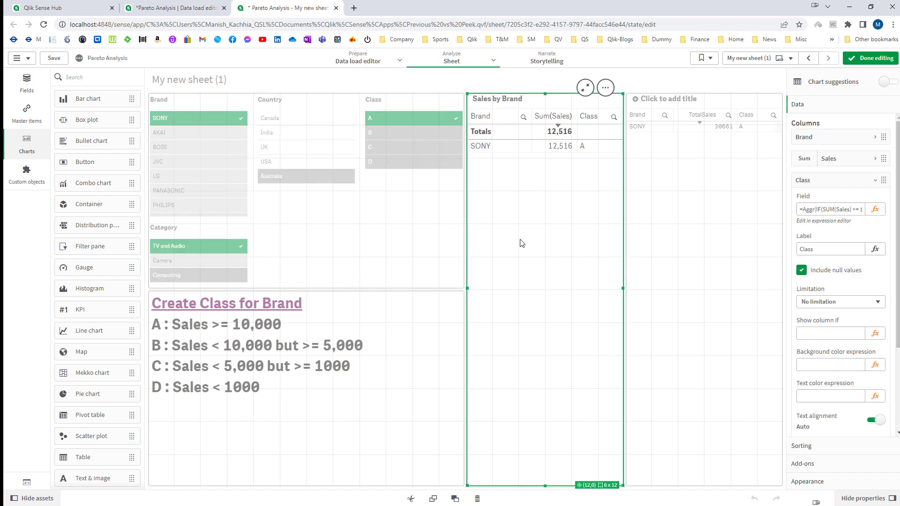
right_click(815, 182)
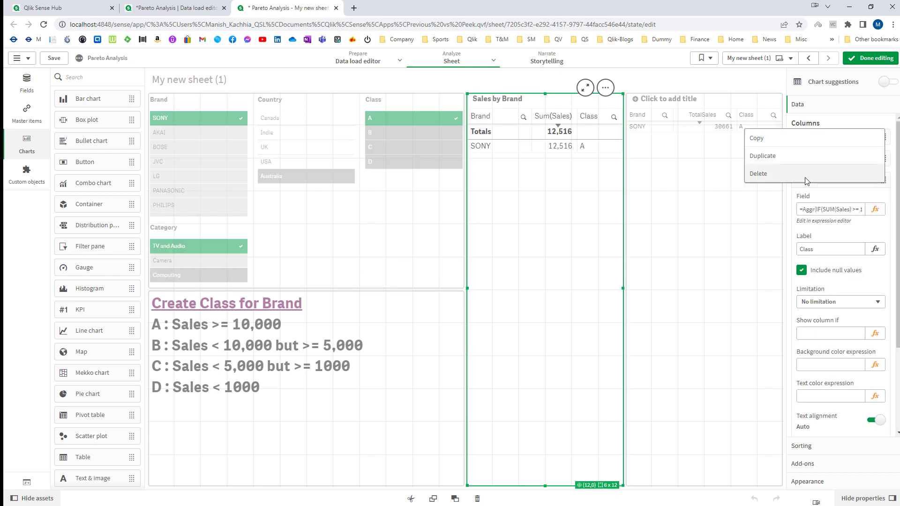
left_click(806, 181)
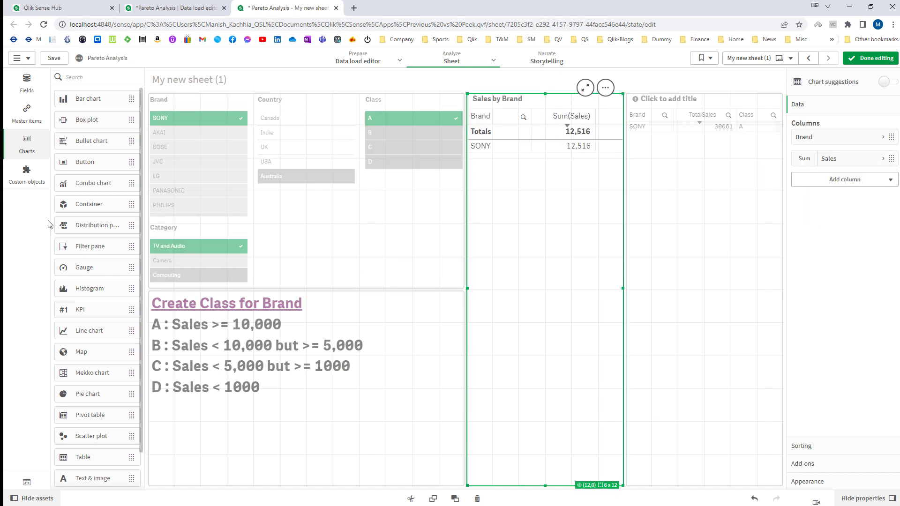
Step: Add the Class master dimension to the Sales by Brand table, finish editing the sheet and clear all selections
left_click(27, 112)
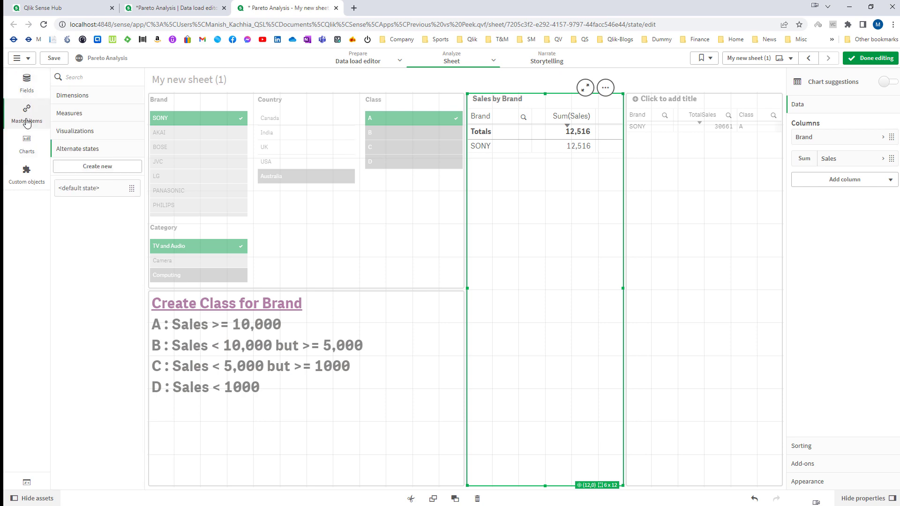
left_click(73, 95)
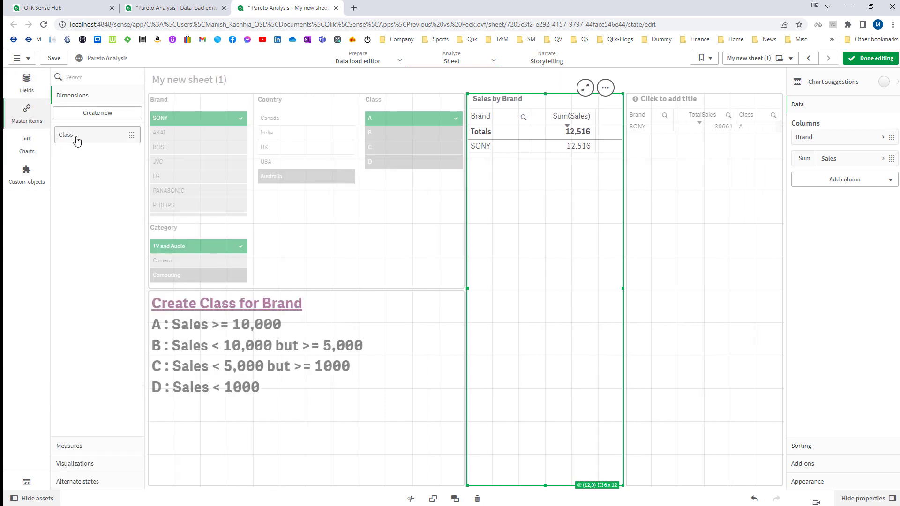
left_click_drag(66, 135, 496, 277)
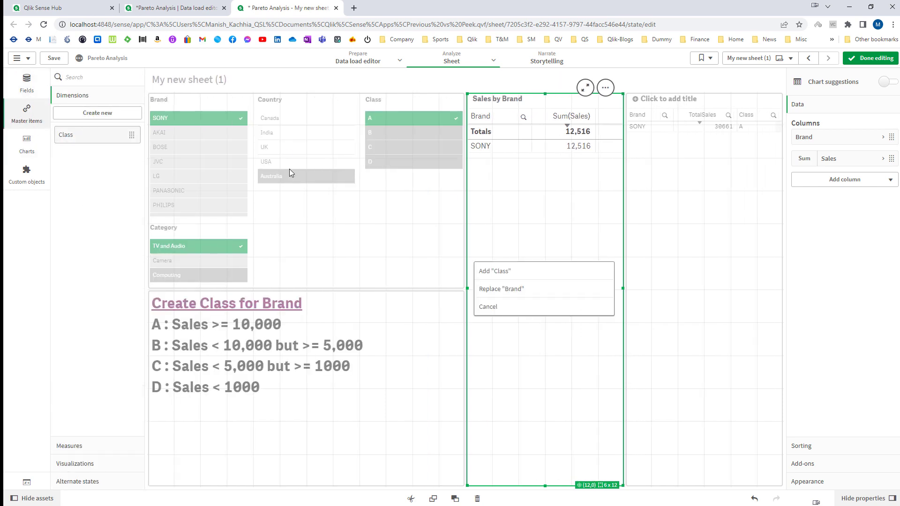
left_click(495, 274)
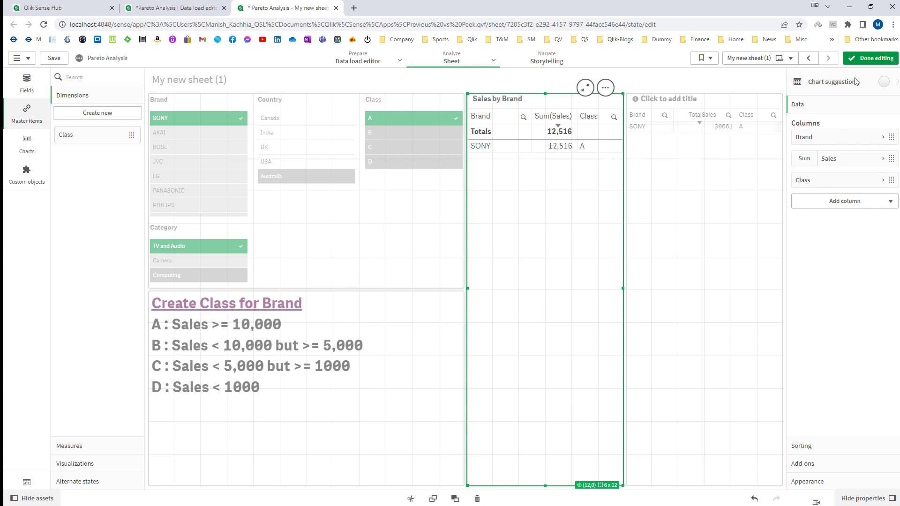
left_click(861, 58)
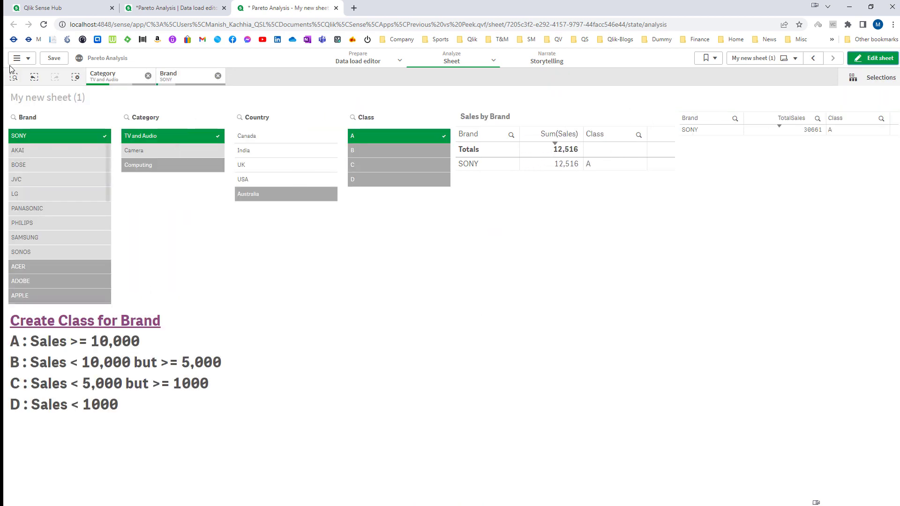
key("ctrl+shift+d")
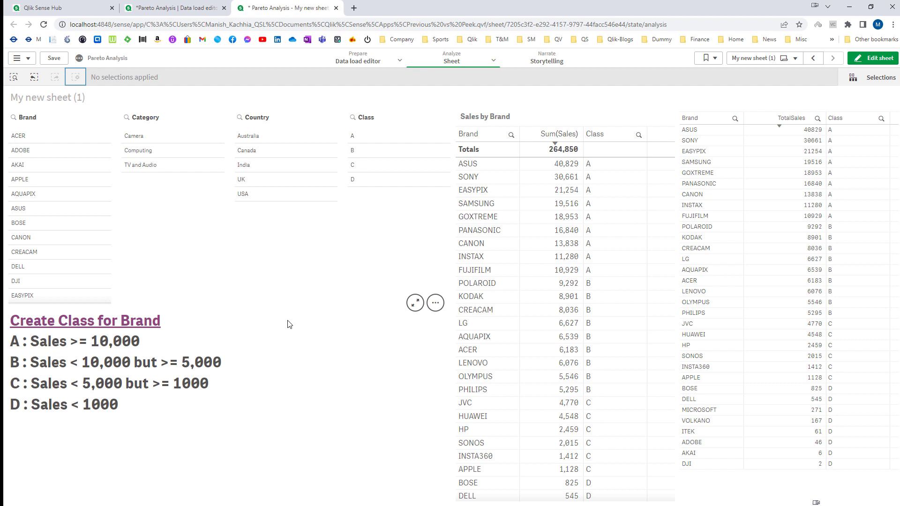